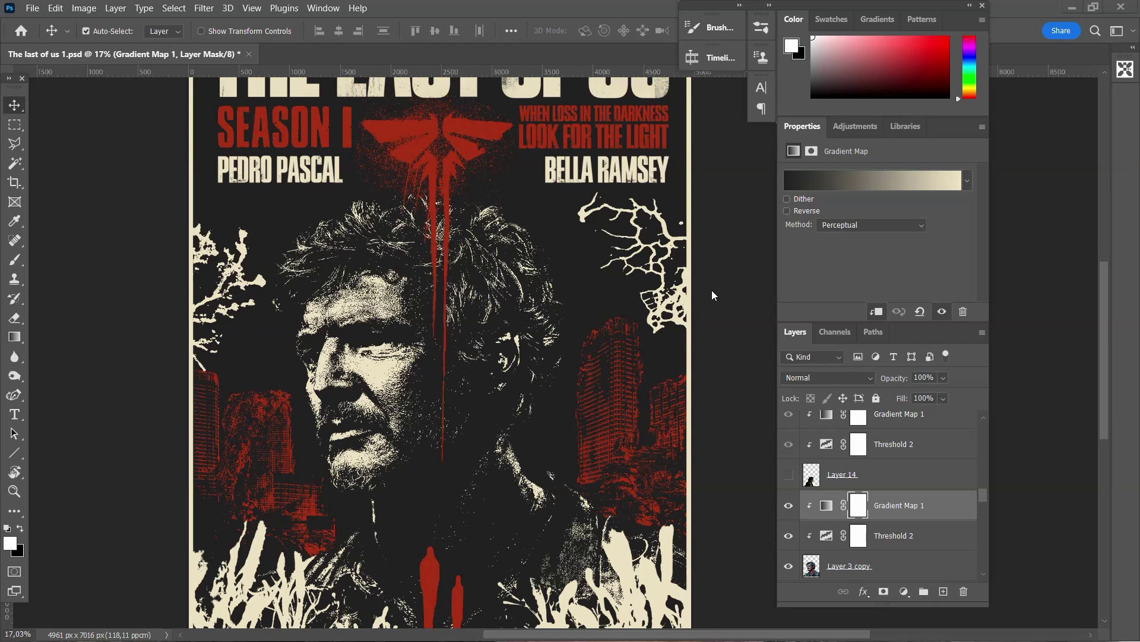
# Step: Paste the copied colour photo as a new layer, converting its colours to the document profile
pyautogui.scroll(2, 406, 365)
pyautogui.scroll(1, 406, 366)
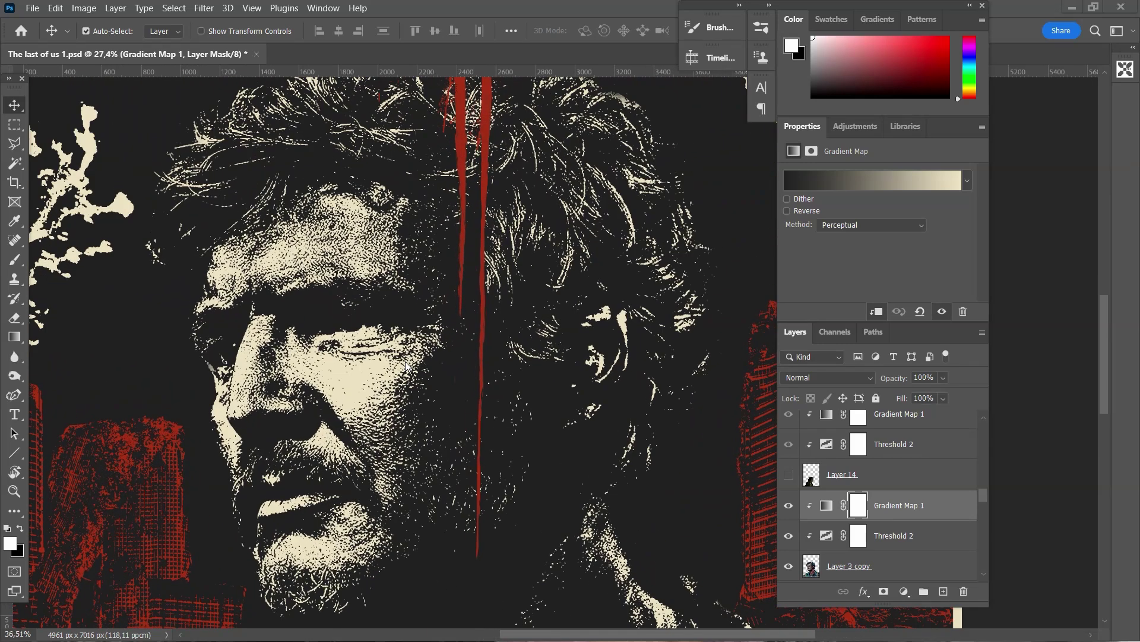
pyautogui.scroll(1, 406, 365)
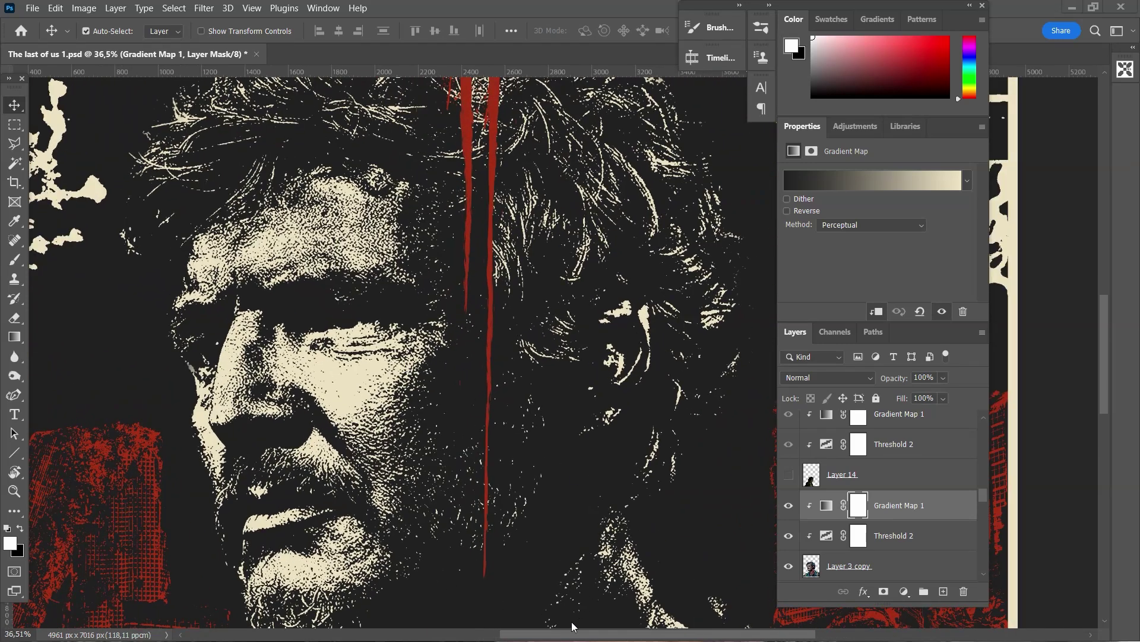
pyautogui.moveTo(525, 633)
pyautogui.mouseDown()
pyautogui.moveTo(473, 633)
pyautogui.moveTo(597, 615)
pyautogui.mouseUp()
pyautogui.scroll(-4, 547, 511)
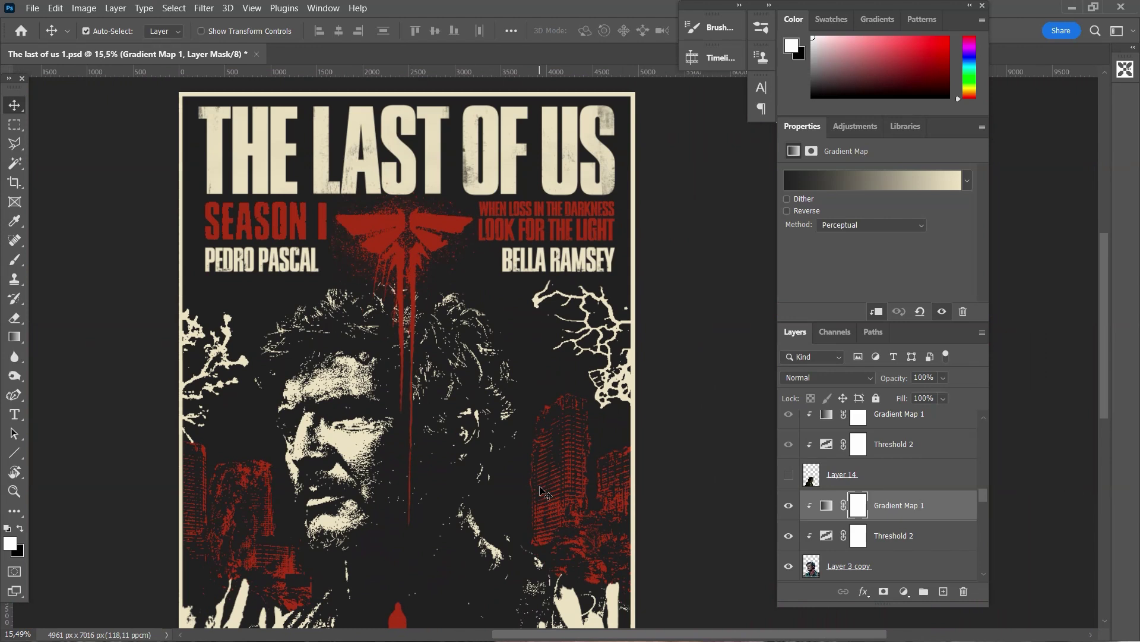
pyautogui.scroll(-2, 542, 491)
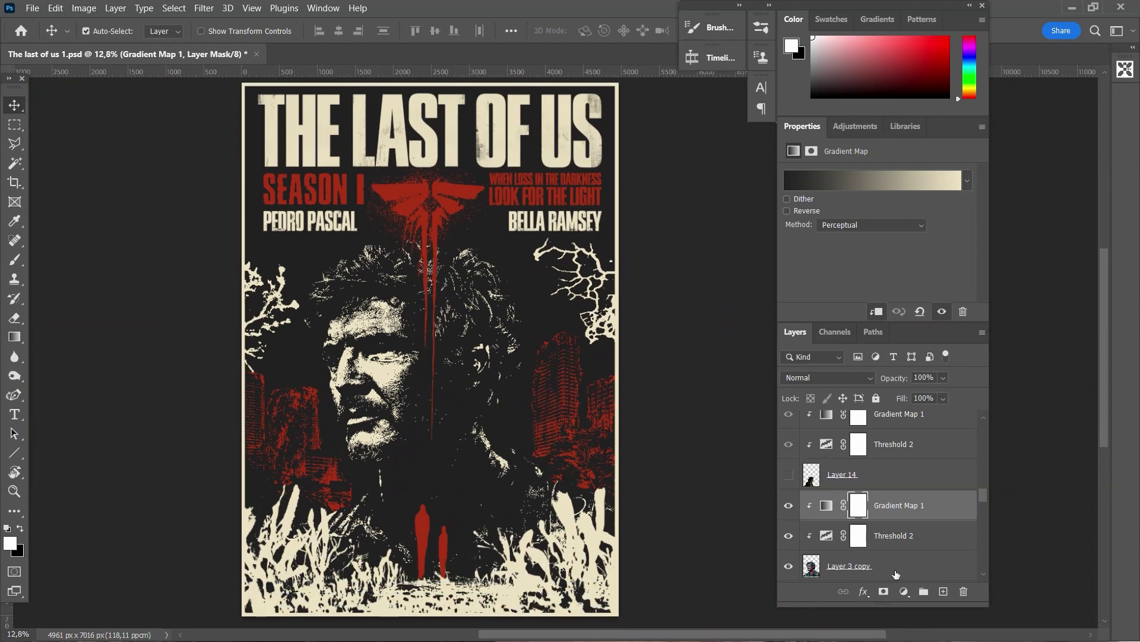
pyautogui.press('ctrl')
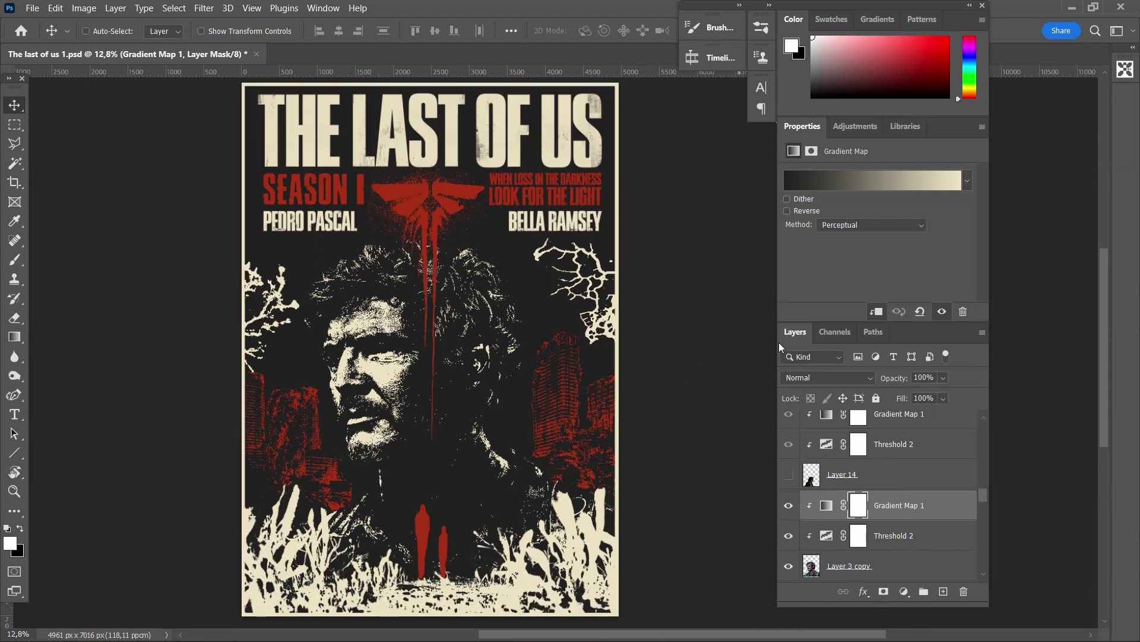
pyautogui.hotkey('ctrl', 'v')
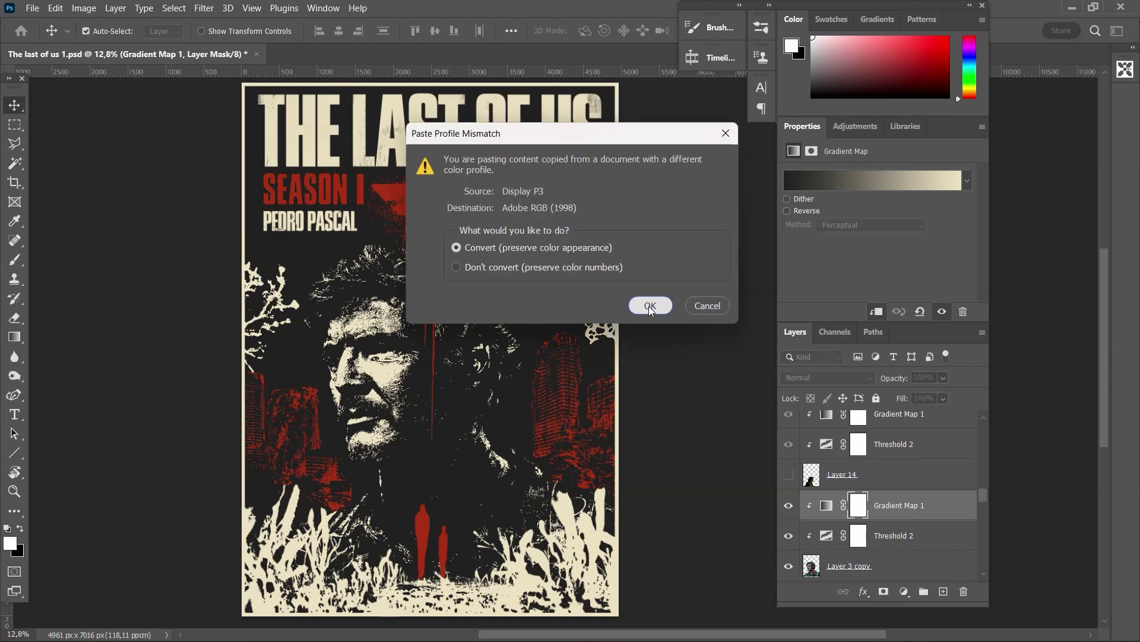
pyautogui.click(649, 306)
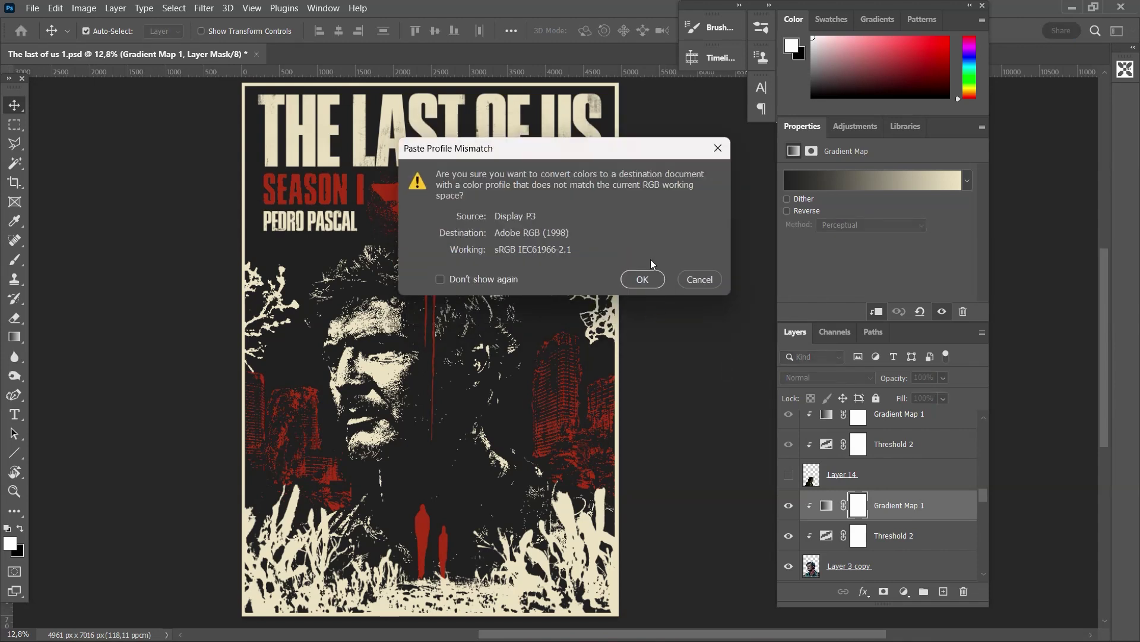
pyautogui.click(642, 279)
# Step: Scale the pasted photo up and shift it to cover the middle of the poster
pyautogui.hotkey('ctrl', 't')
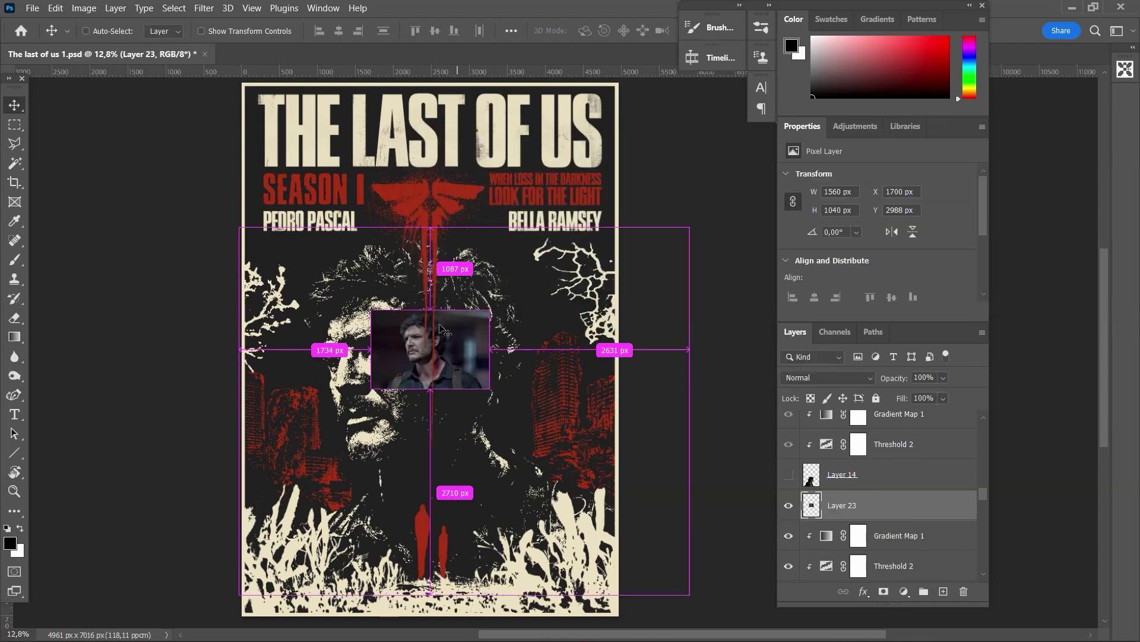
pyautogui.moveTo(490, 389); pyautogui.dragTo(714, 598)
pyautogui.press('Return')
pyautogui.press('5')
pyautogui.press('5')
pyautogui.press('0')
pyautogui.hotkey('ctrl', 't')
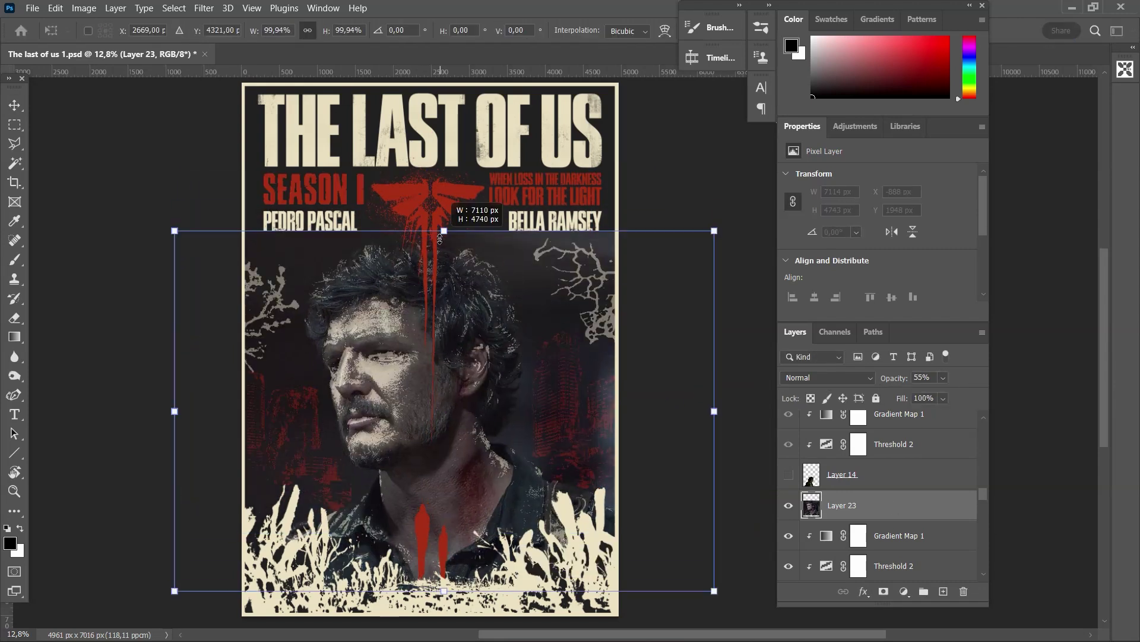
pyautogui.moveTo(390, 375); pyautogui.dragTo(386, 361)
pyautogui.press('Return')
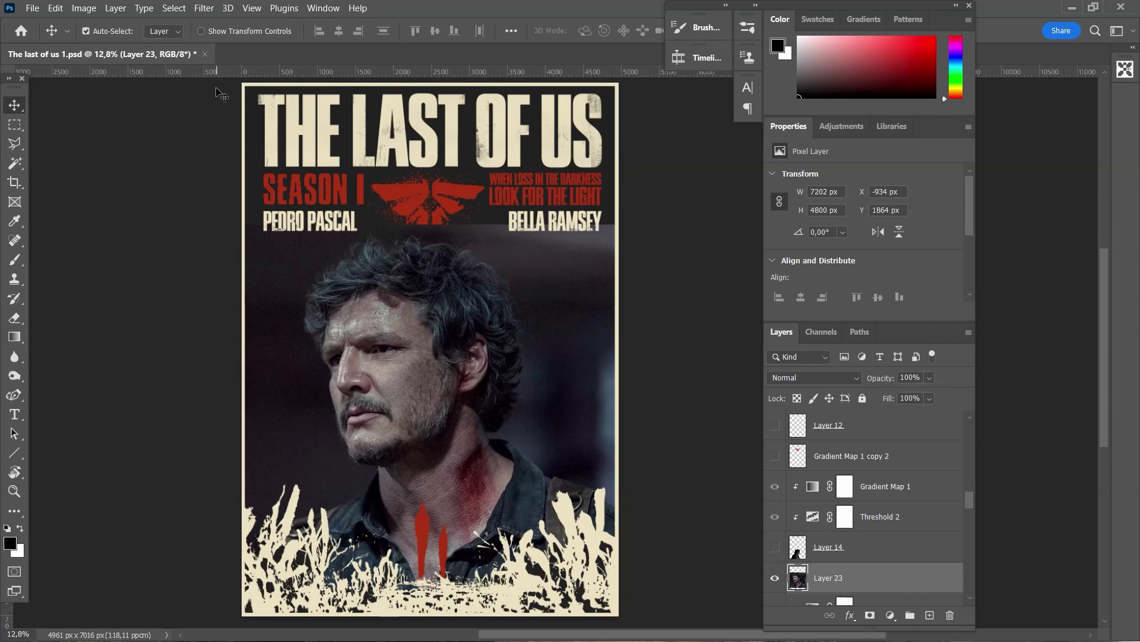
pyautogui.click(174, 8)
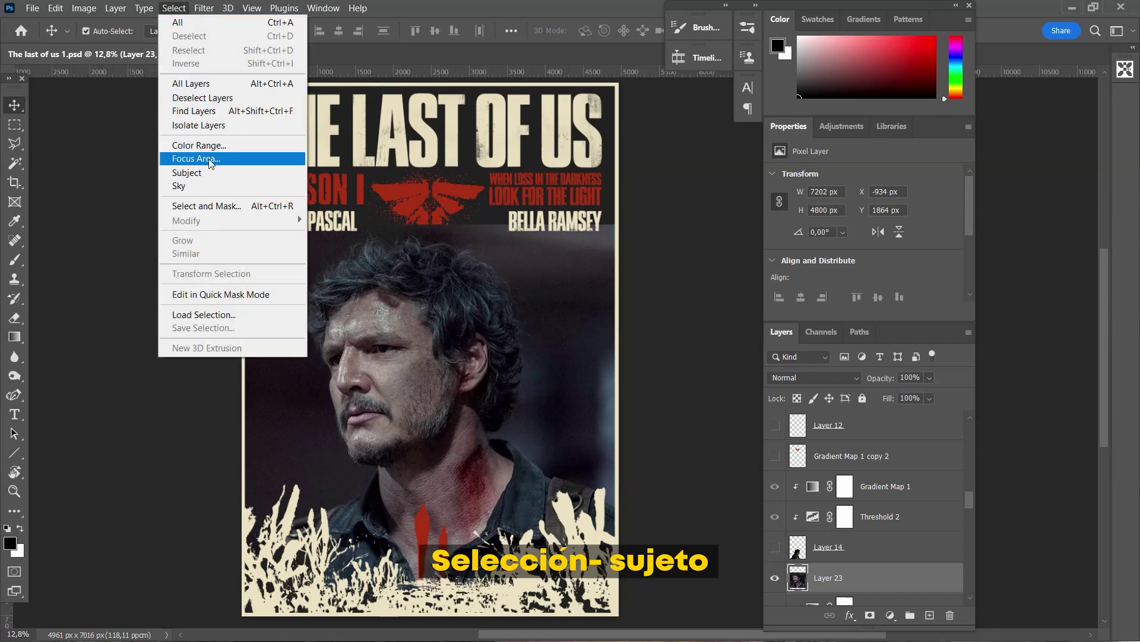
# Step: Cut the man out of Layer 23 with Select Subject, an inverted selection and Delete, then deselect
pyautogui.click(209, 176)
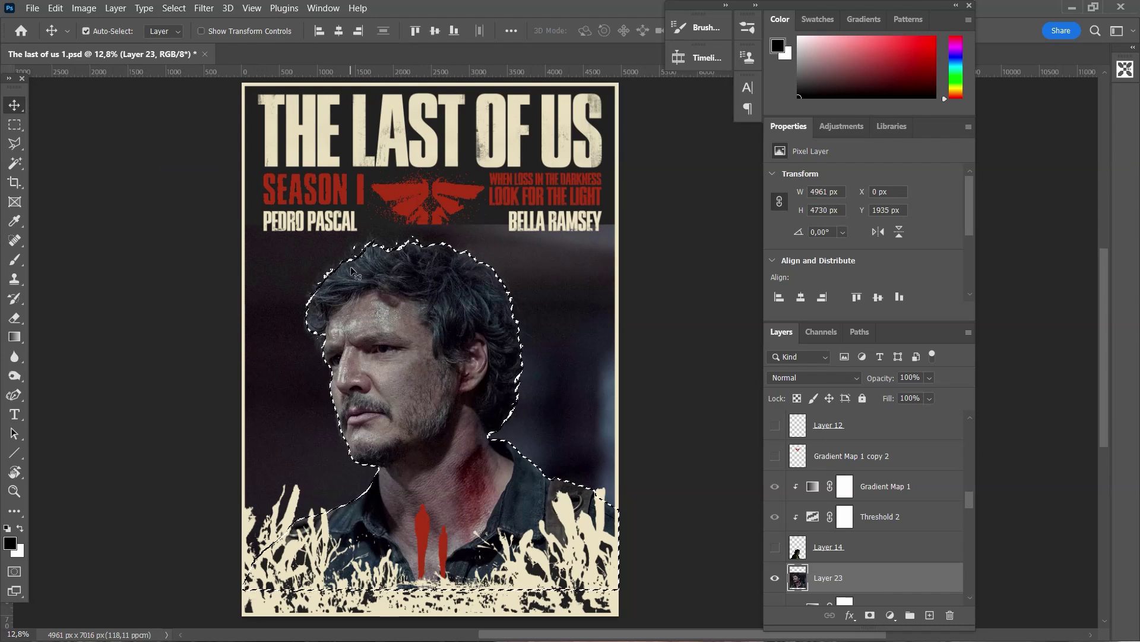
pyautogui.hotkey('ctrl', 'shift', 'i')
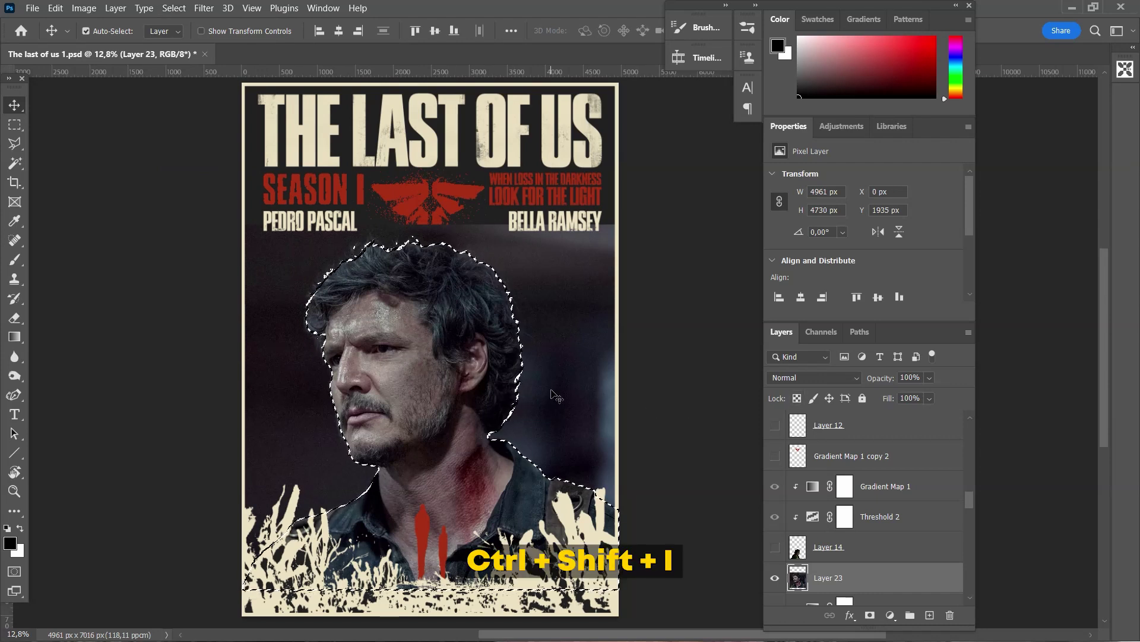
pyautogui.hotkey('ctrl', 'shift', 'i')
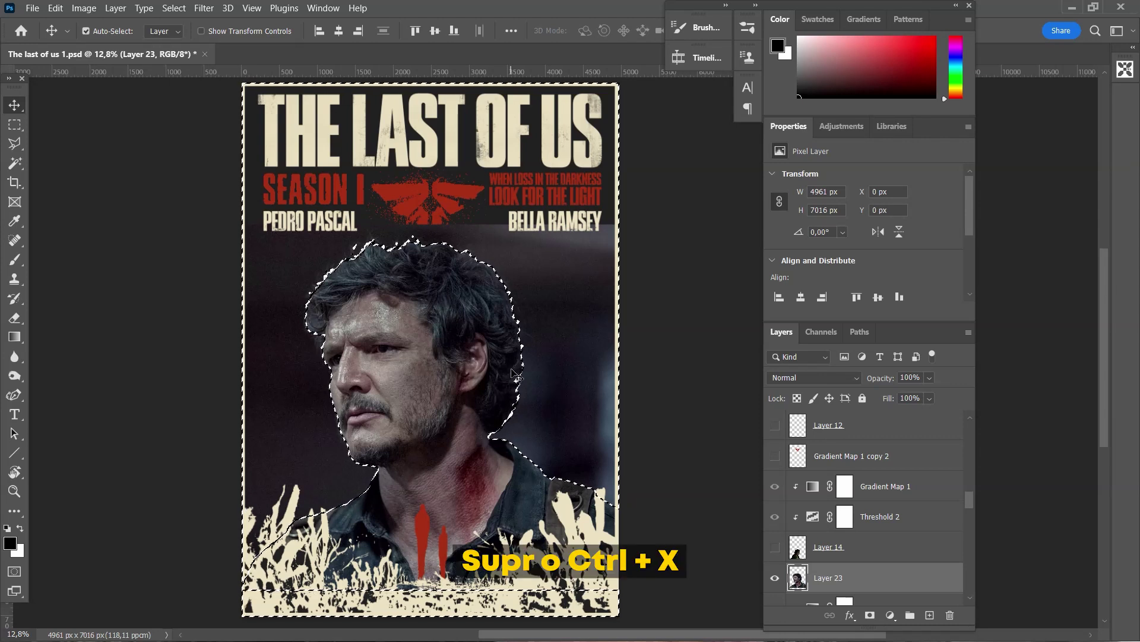
pyautogui.press('Delete')
pyautogui.hotkey('ctrl', 'd')
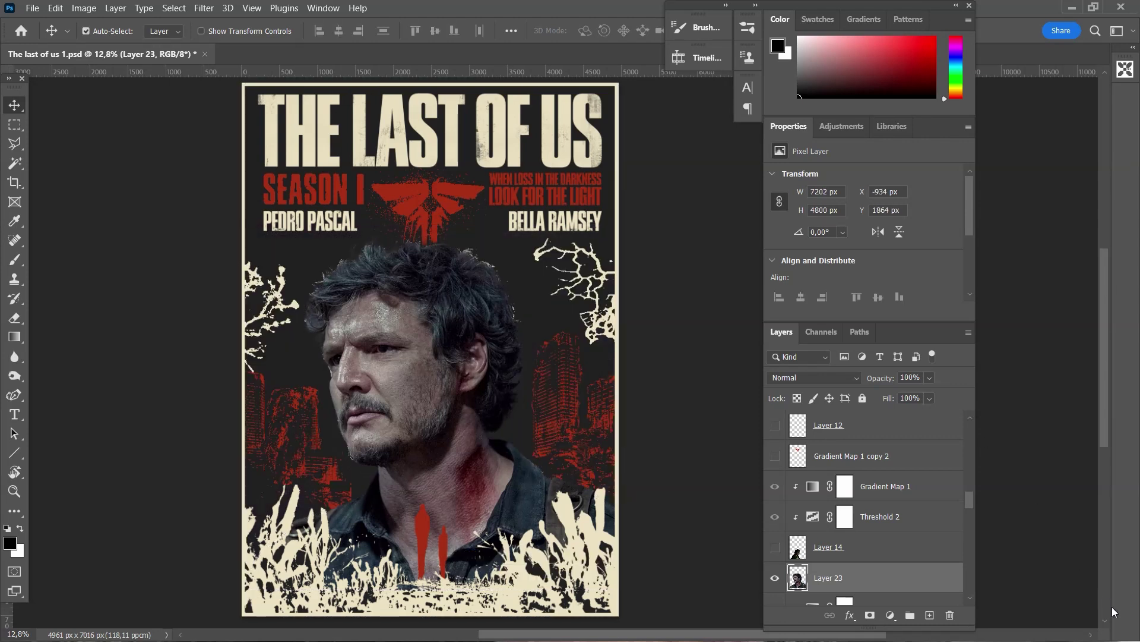
pyautogui.click(661, 407)
pyautogui.click(831, 575)
# Step: Add a Threshold adjustment clipped to the photo layer and sample the poster's cream colour
pyautogui.moveTo(875, 8)
pyautogui.mouseDown()
pyautogui.moveTo(823, 30)
pyautogui.moveTo(791, 5)
pyautogui.mouseUp()
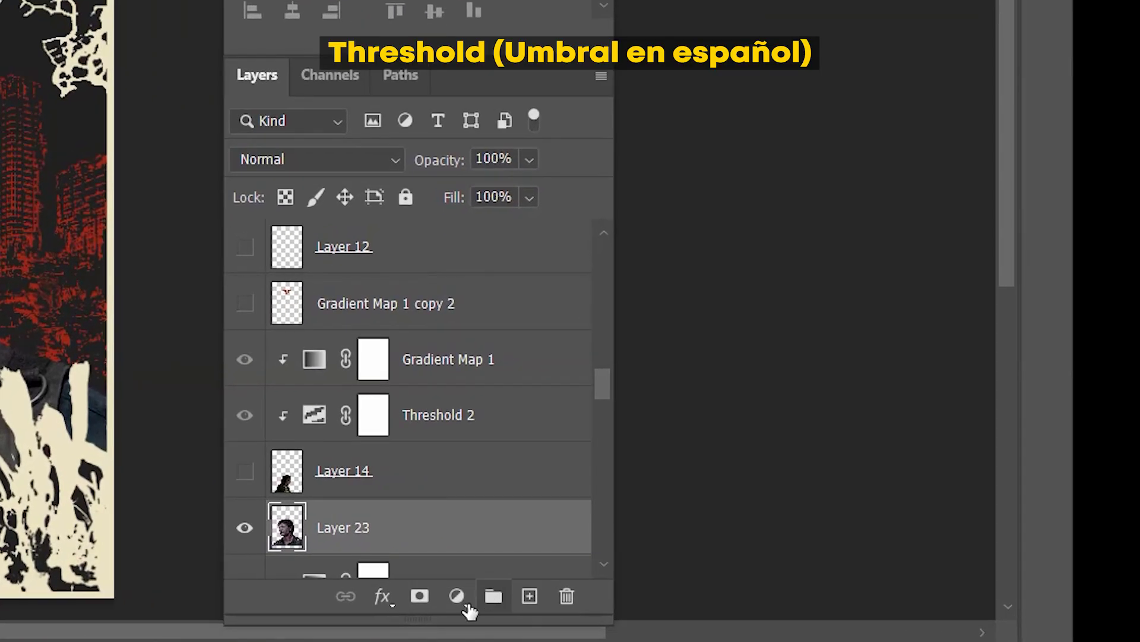
pyautogui.click(458, 605)
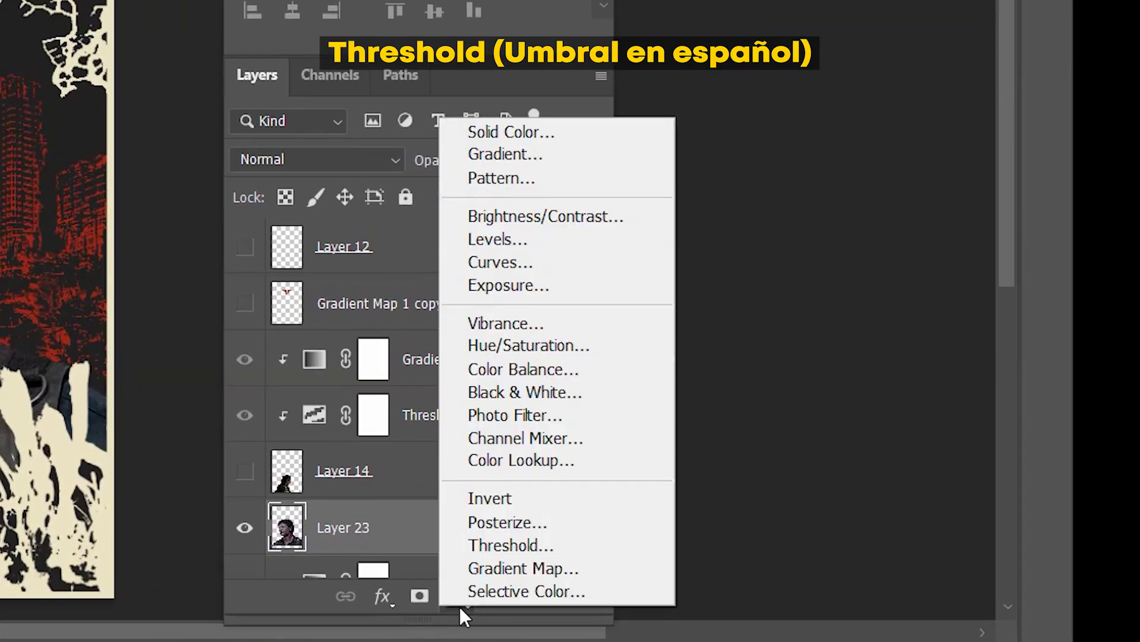
pyautogui.click(469, 543)
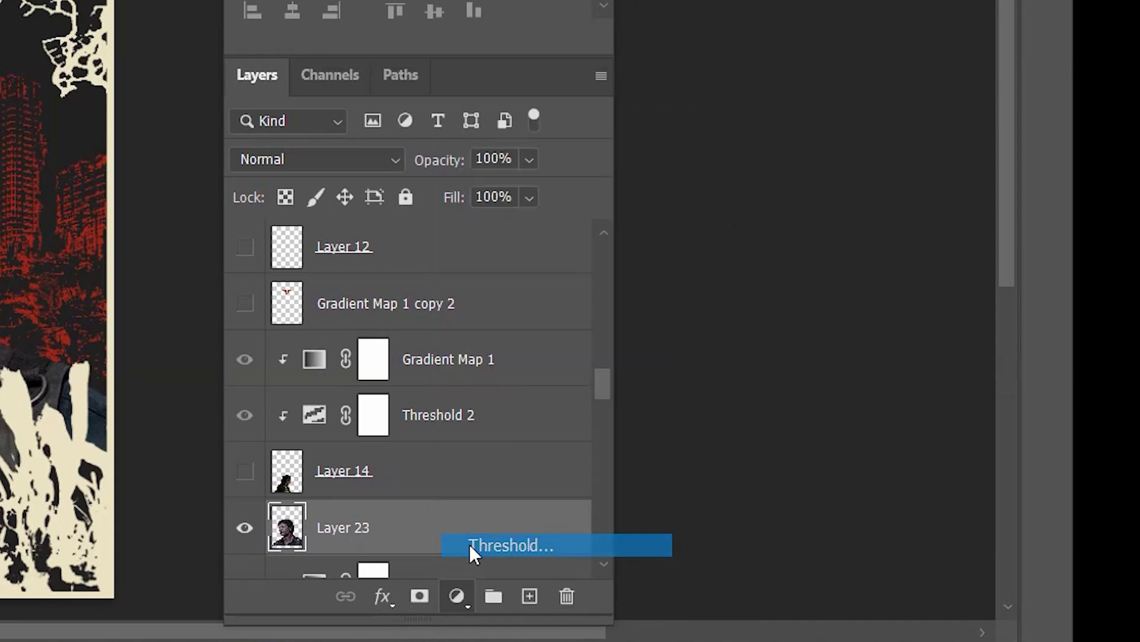
pyautogui.scroll(-1, 469, 499)
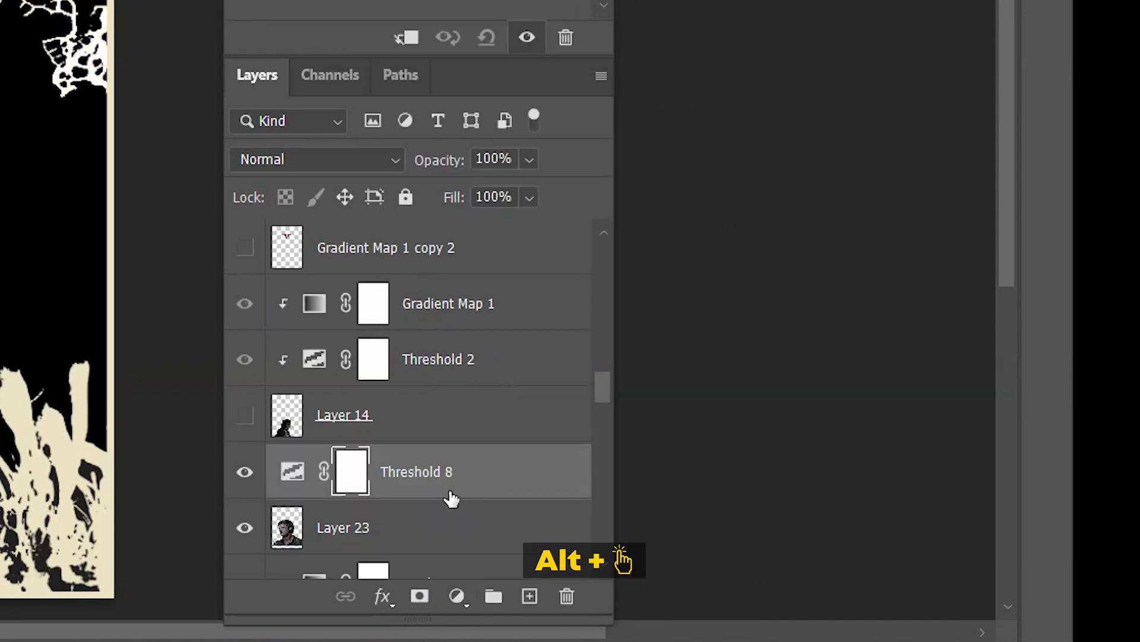
pyautogui.keyDown('alt'); pyautogui.click(439, 498); pyautogui.keyUp('alt')
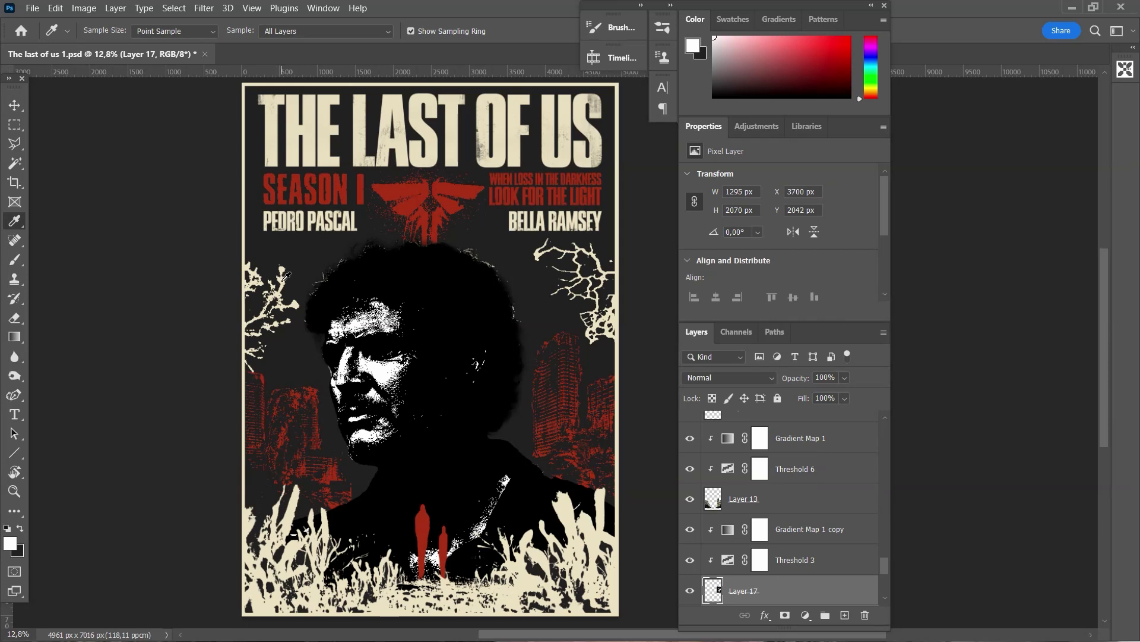
pyautogui.click(294, 281)
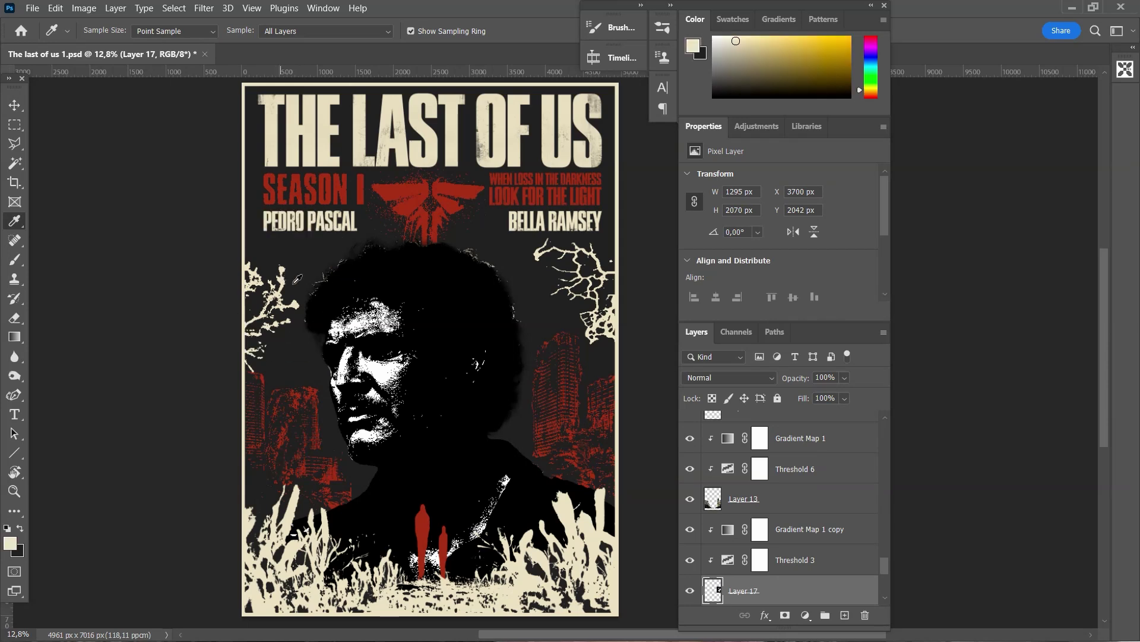
pyautogui.press('x')
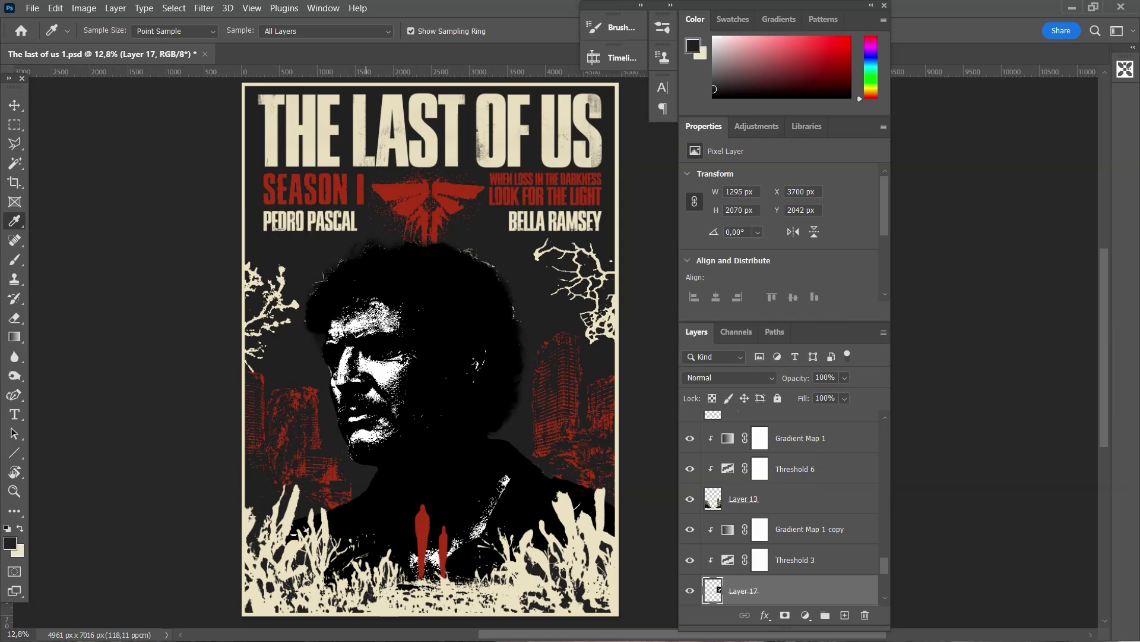
# Step: Add a red Gradient Map above Threshold 8 and clip it to the threshold layer
pyautogui.click(5, 104)
pyautogui.click(743, 427)
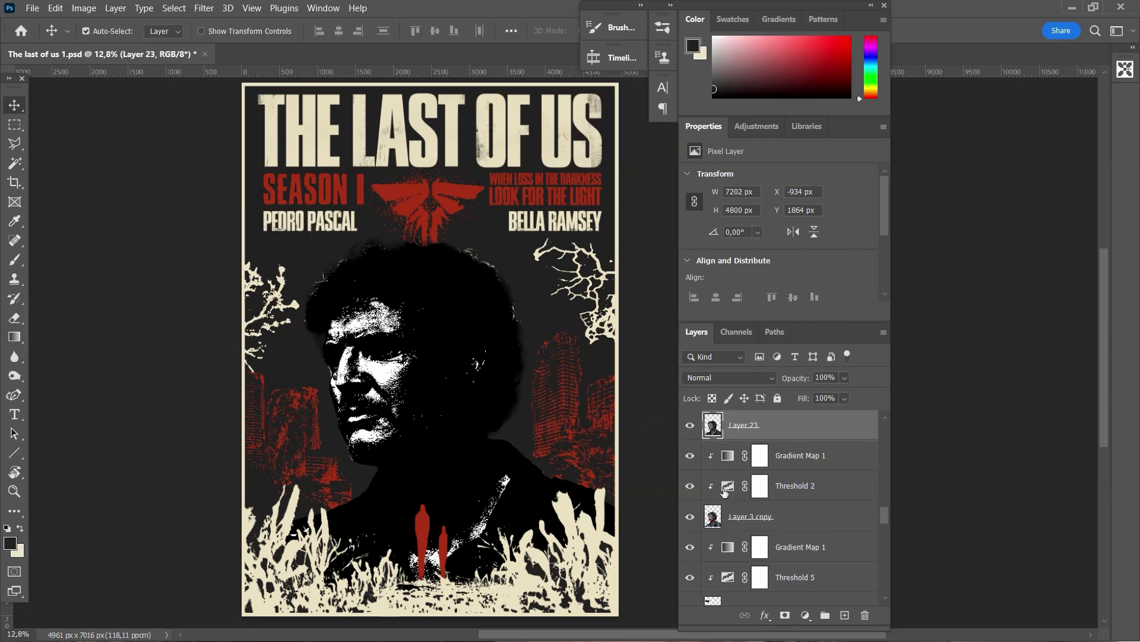
pyautogui.scroll(2, 736, 451)
pyautogui.click(737, 460)
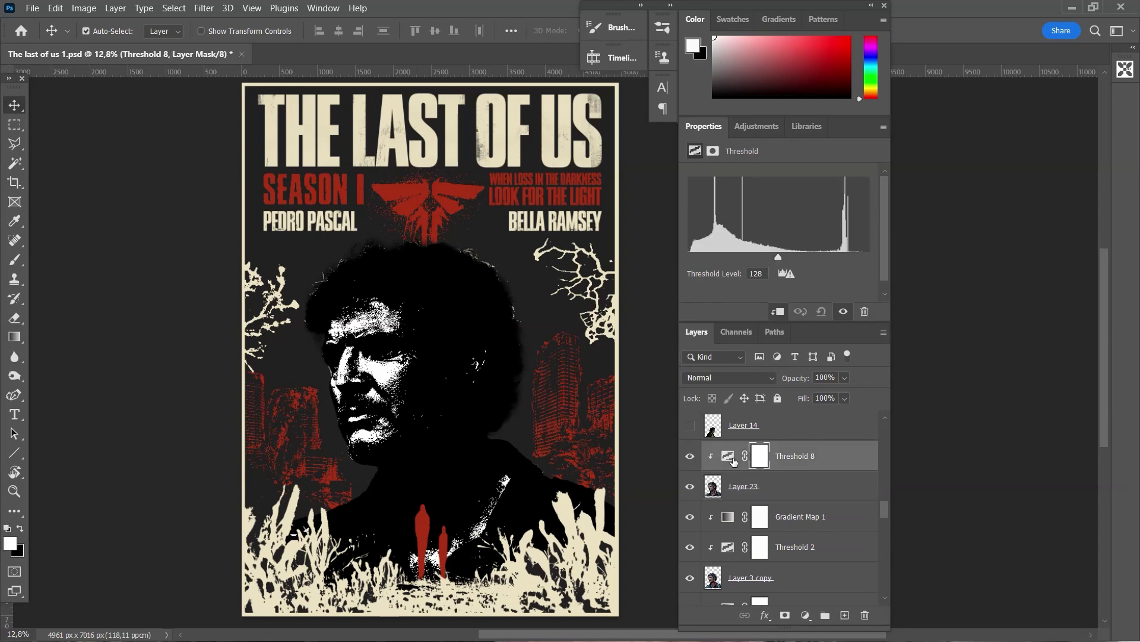
pyautogui.click(805, 615)
pyautogui.click(841, 591)
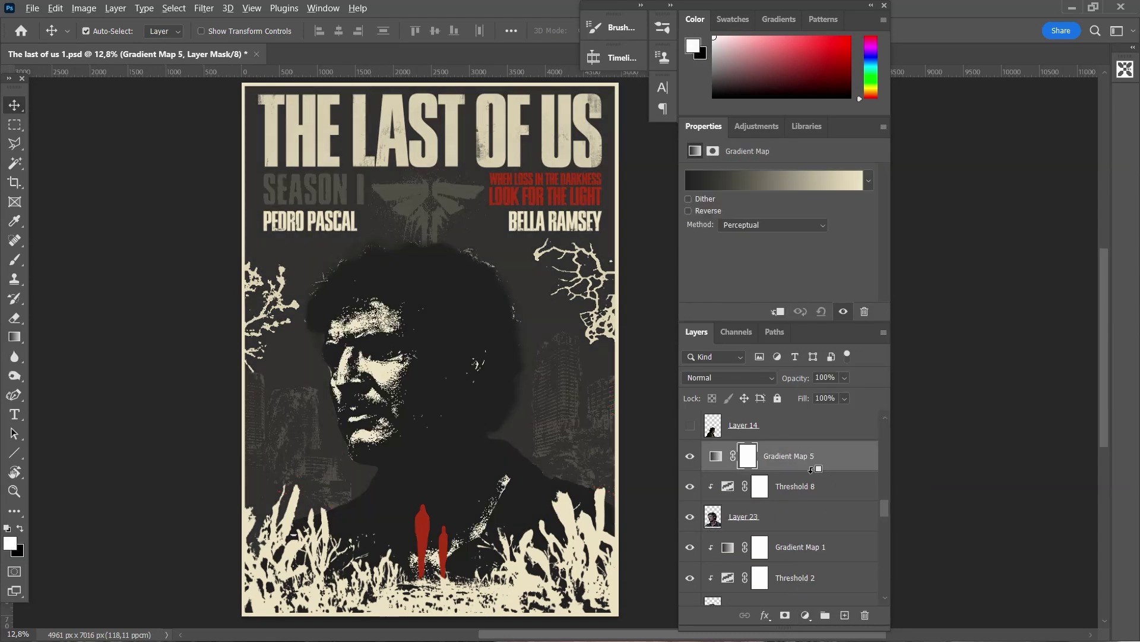
pyautogui.keyDown('alt'); pyautogui.click(809, 469); pyautogui.keyUp('alt')
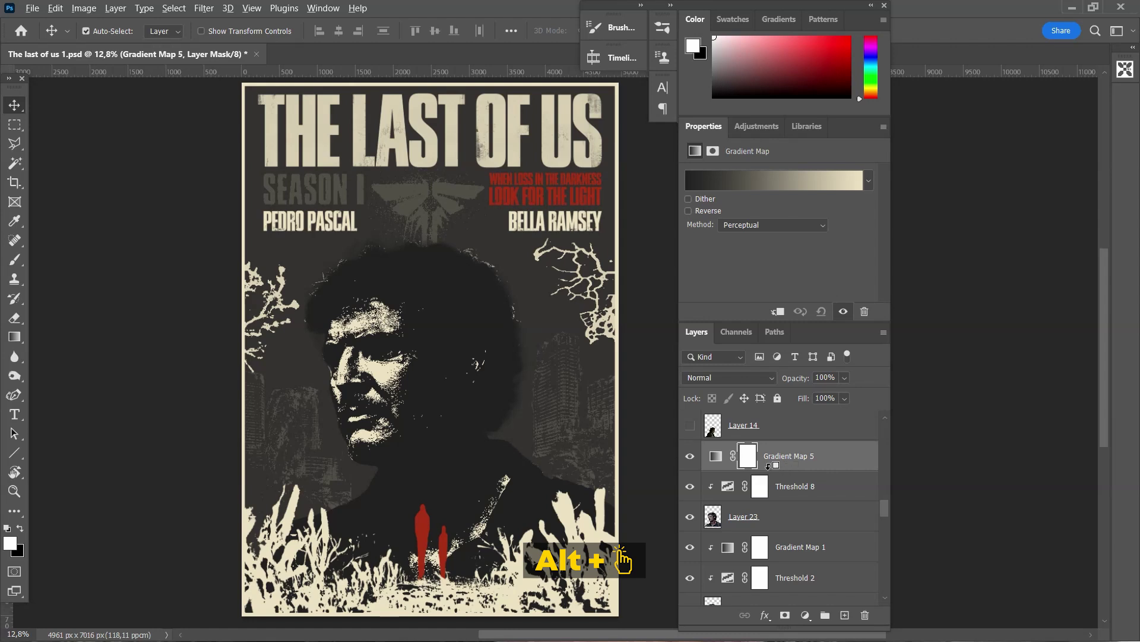
pyautogui.keyDown('alt'); pyautogui.click(768, 466); pyautogui.keyUp('alt')
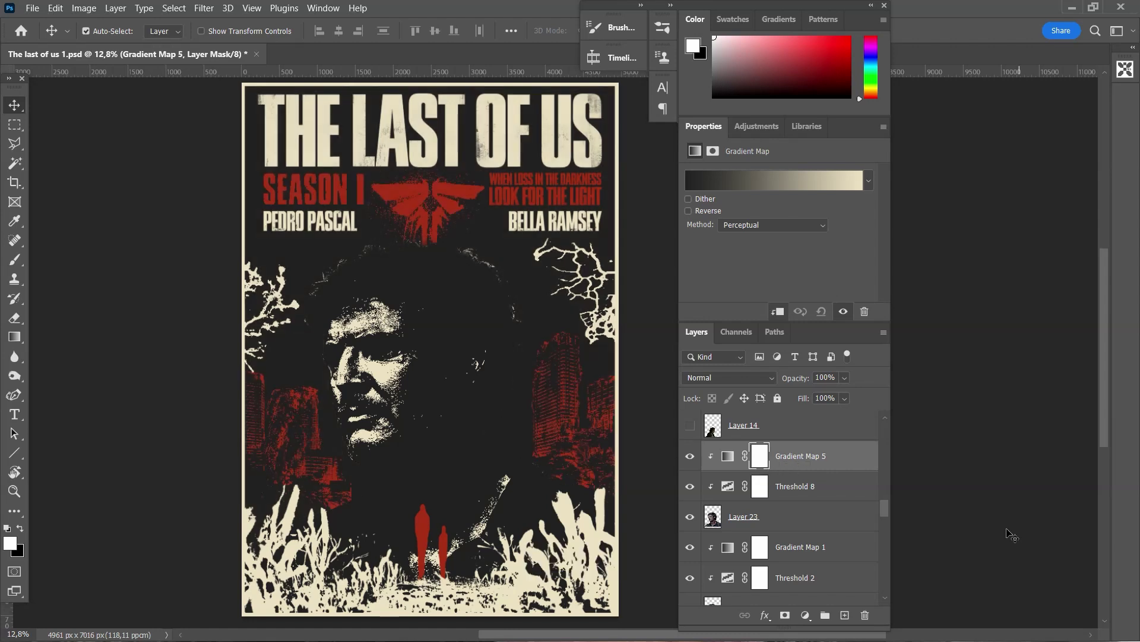
pyautogui.click(796, 486)
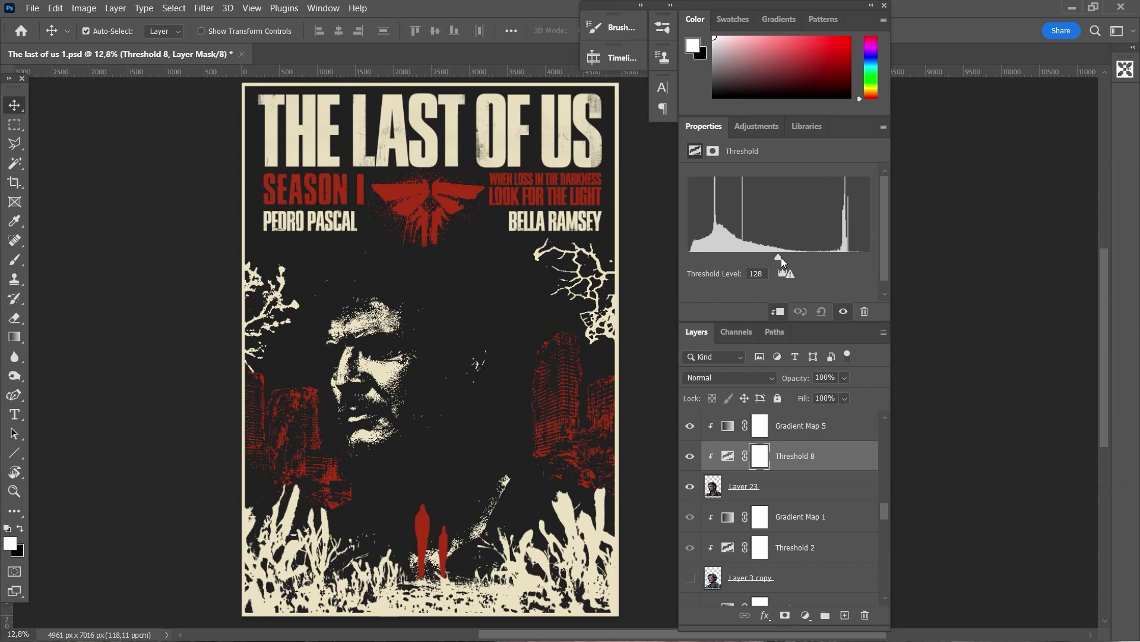
# Step: Set the Threshold 8 level to 88 for a crisp cream-and-black portrait
pyautogui.moveTo(778, 258); pyautogui.dragTo(746, 258)
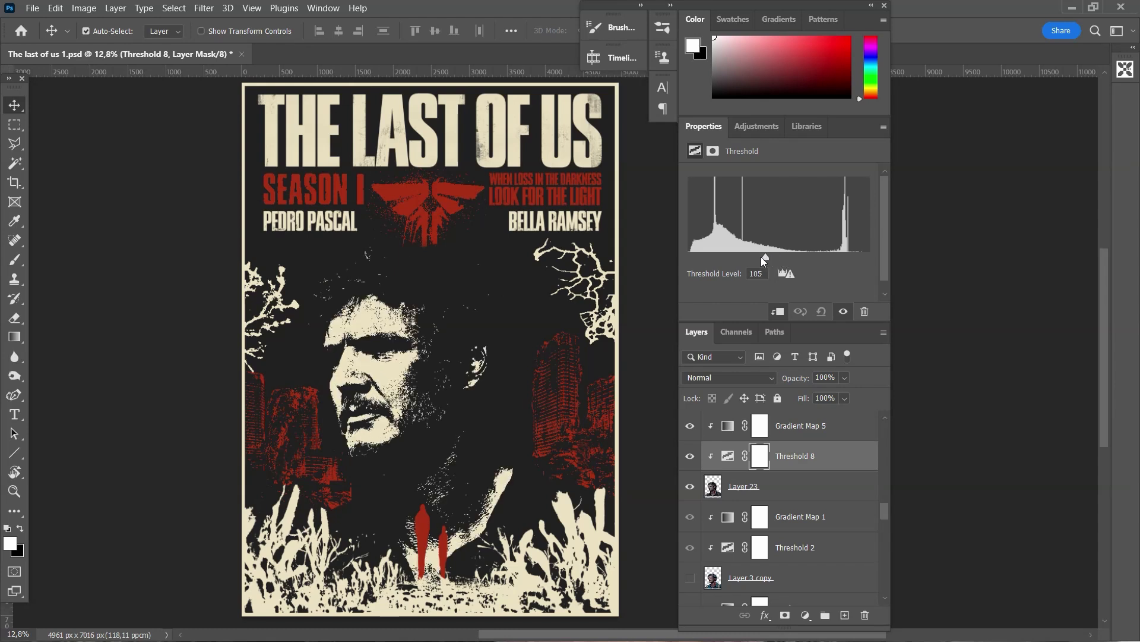
pyautogui.moveTo(747, 257)
pyautogui.mouseDown()
pyautogui.moveTo(771, 258)
pyautogui.moveTo(752, 258)
pyautogui.mouseUp()
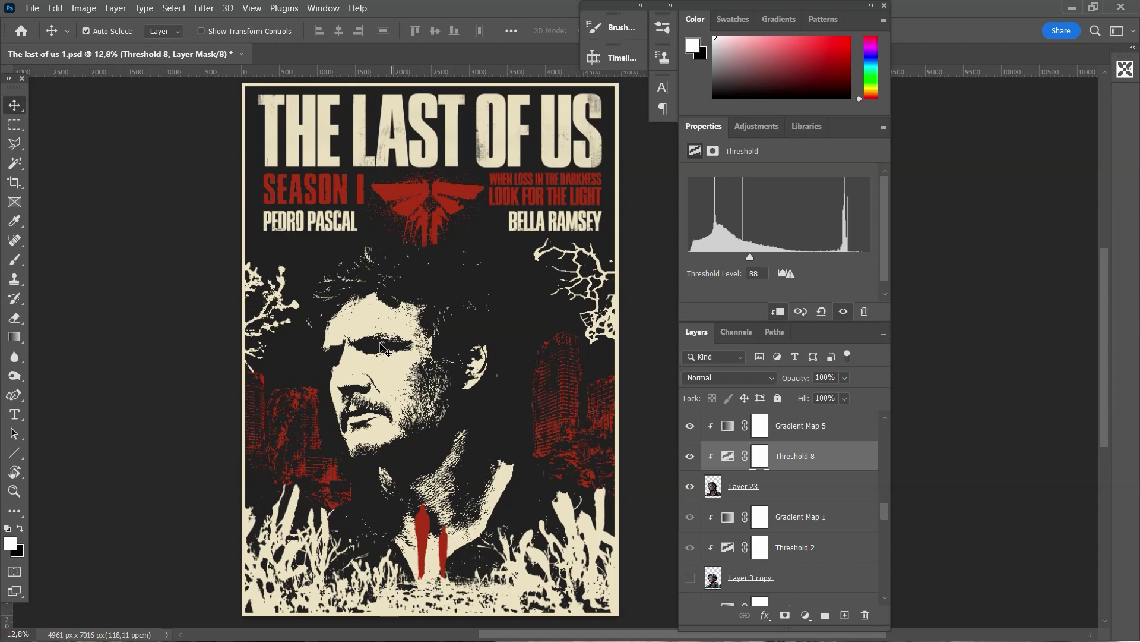
pyautogui.click(15, 376)
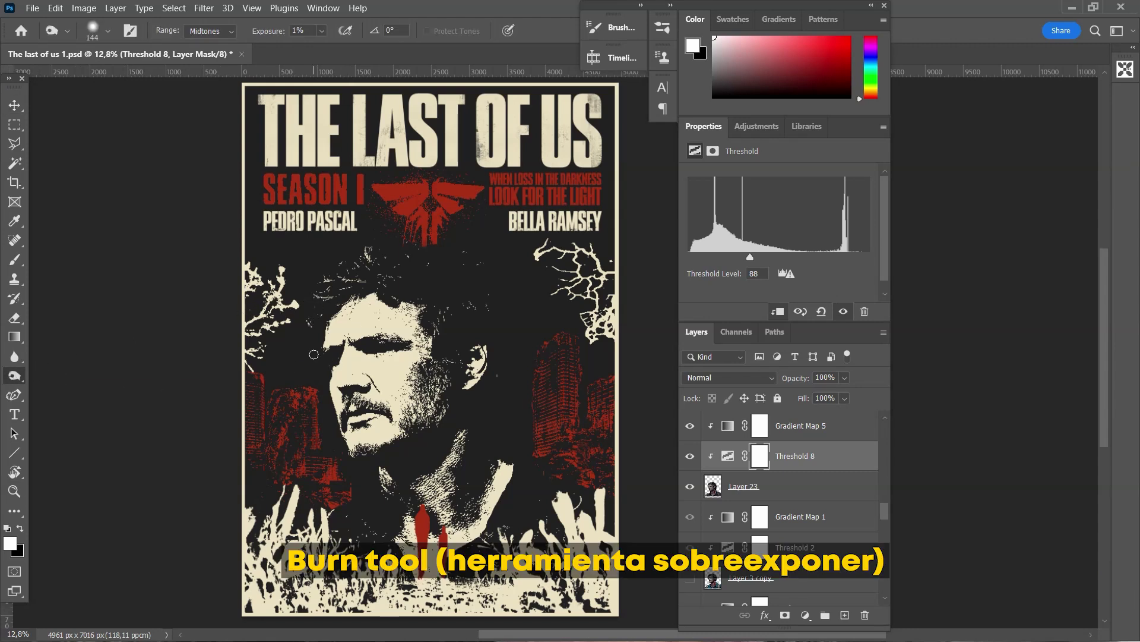
# Step: Set up the Burn tool with a larger brush and higher exposure on Layer 23
pyautogui.scroll(1, 347, 325)
pyautogui.scroll(1, 356, 333)
pyautogui.scroll(1, 380, 350)
pyautogui.scroll(1, 410, 382)
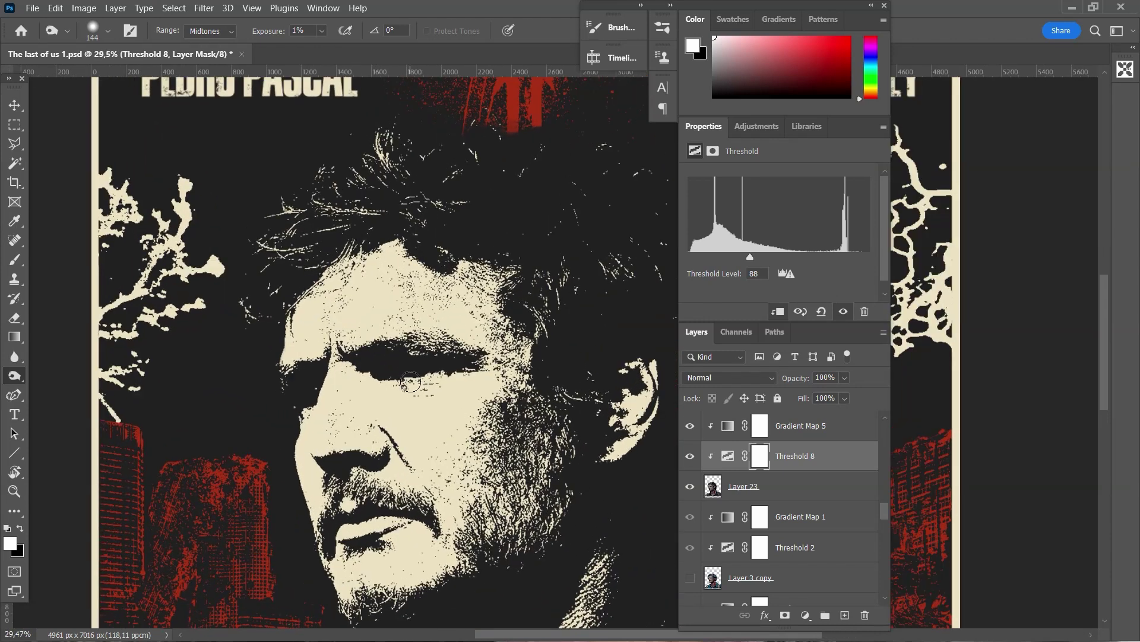
pyautogui.scroll(-2, 410, 382)
pyautogui.scroll(1, 413, 359)
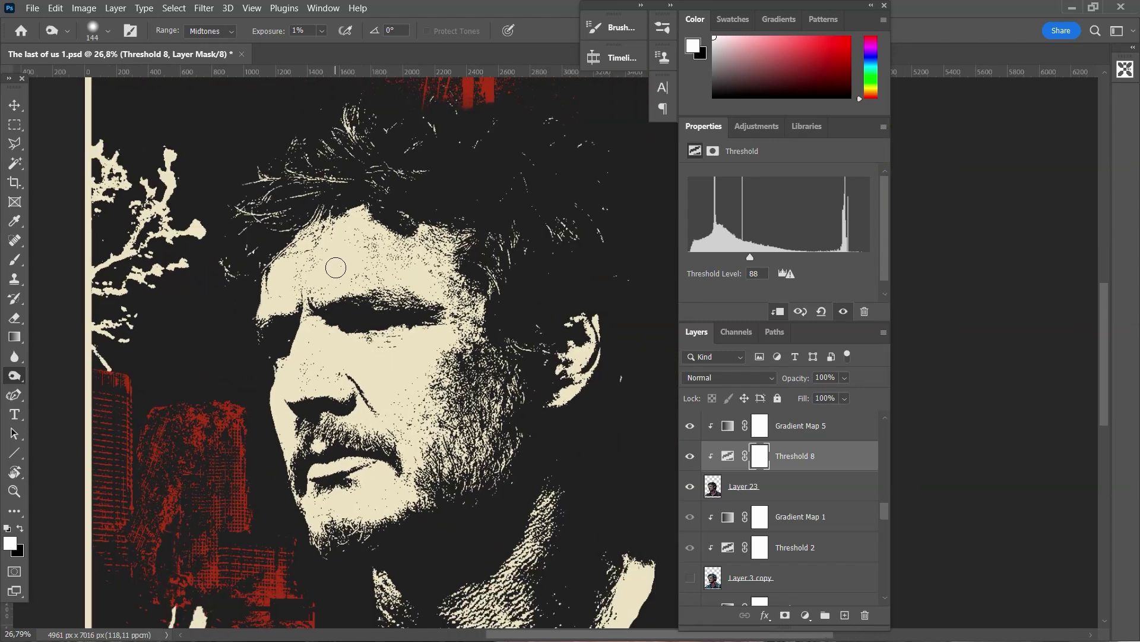
pyautogui.moveTo(336, 268)
pyautogui.mouseDown()
pyautogui.moveTo(382, 234)
pyautogui.moveTo(342, 248)
pyautogui.mouseUp()
pyautogui.click(322, 34)
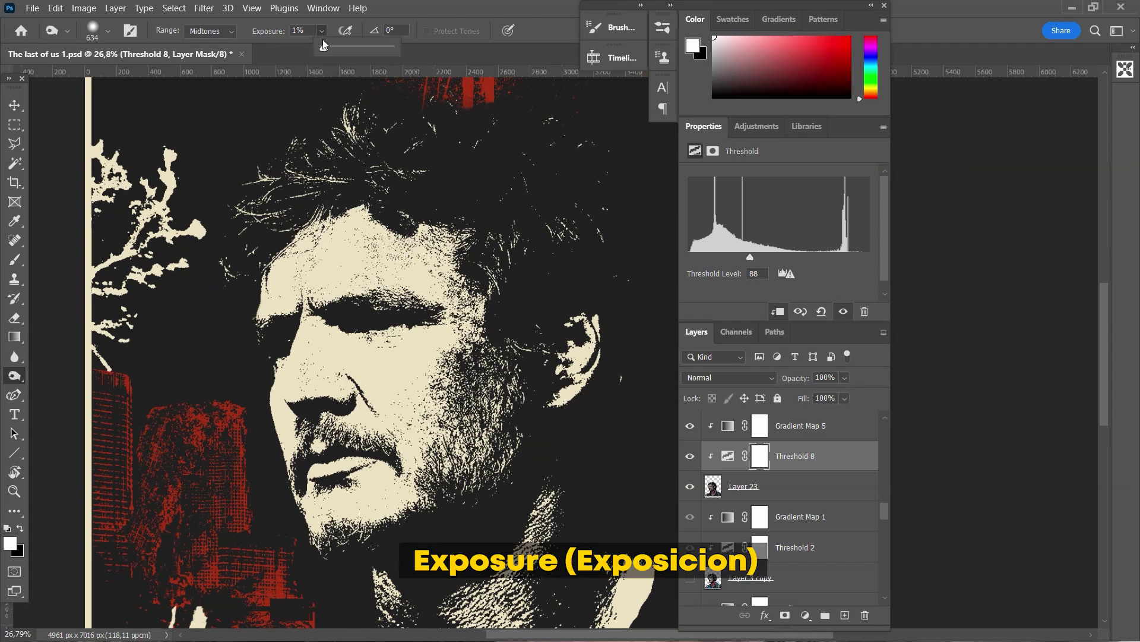
pyautogui.moveTo(353, 48)
pyautogui.mouseDown()
pyautogui.moveTo(327, 55)
pyautogui.moveTo(367, 54)
pyautogui.mouseUp()
pyautogui.click(343, 236)
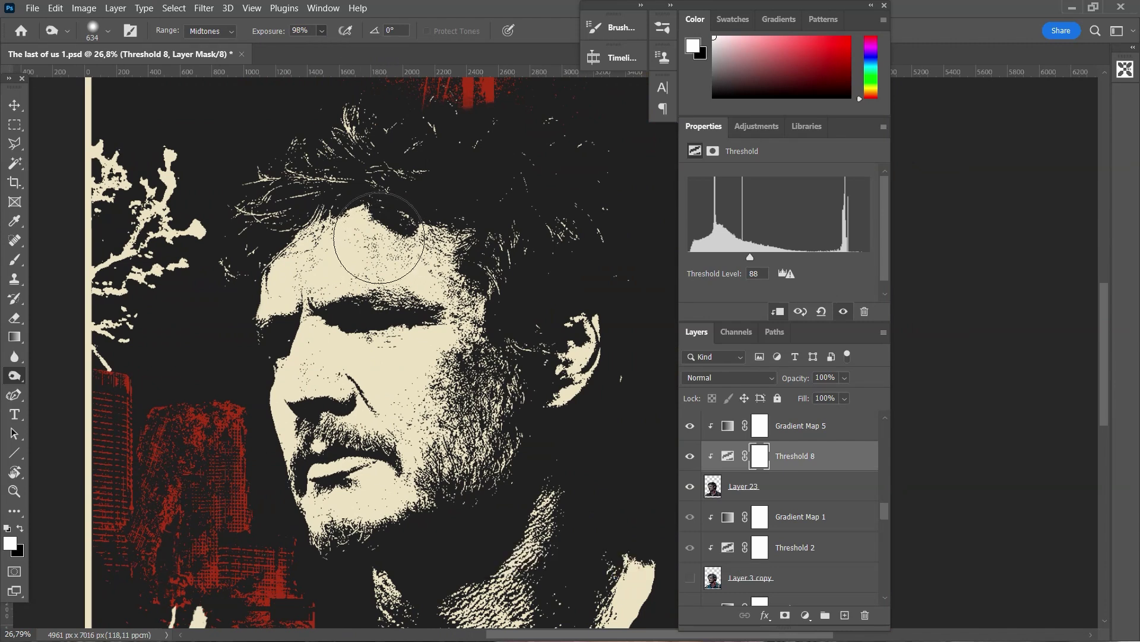
pyautogui.click(727, 487)
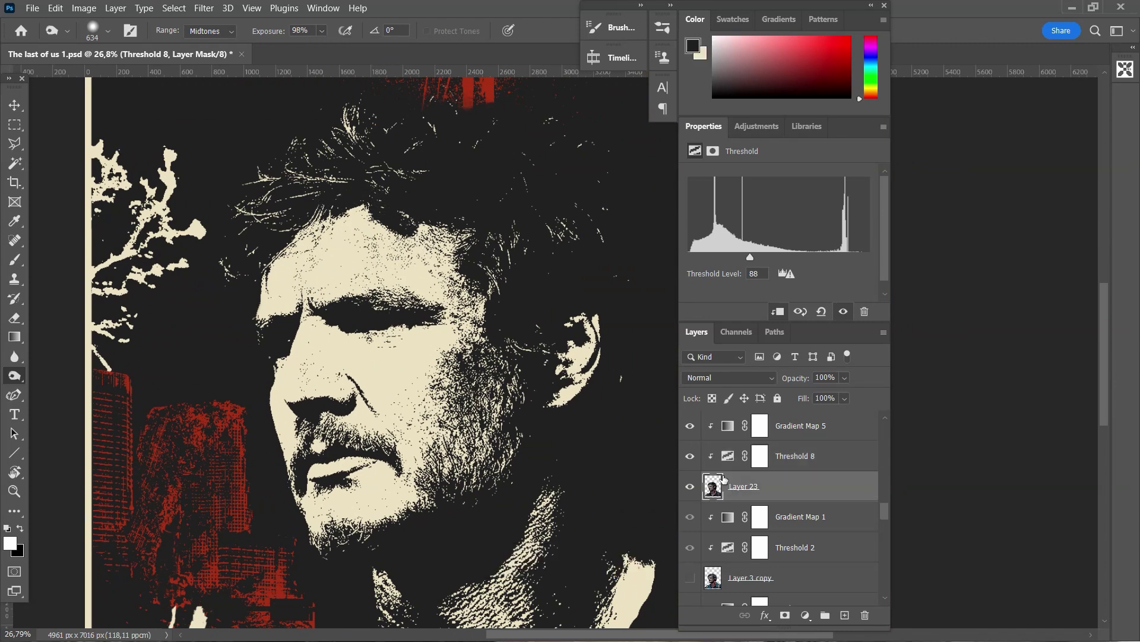
# Step: Burn the forehead, then at a few percent exposure darken the hair and right cheek
pyautogui.moveTo(434, 240)
pyautogui.mouseDown()
pyautogui.moveTo(378, 244)
pyautogui.moveTo(414, 385)
pyautogui.moveTo(354, 371)
pyautogui.mouseUp()
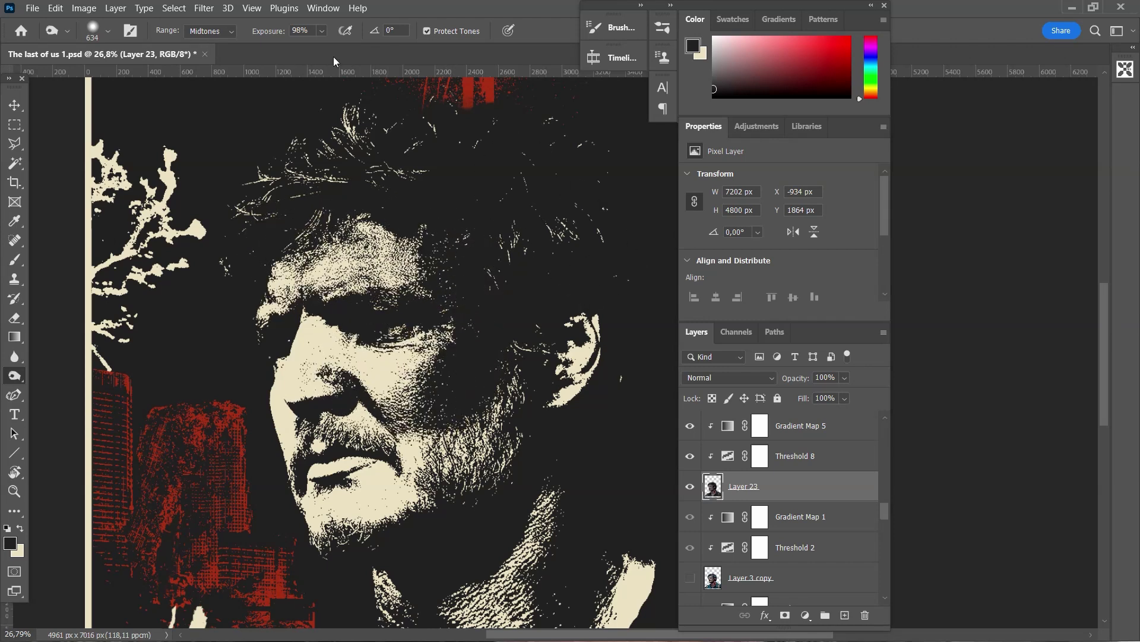
pyautogui.click(323, 30)
pyautogui.moveTo(279, 46); pyautogui.dragTo(275, 48)
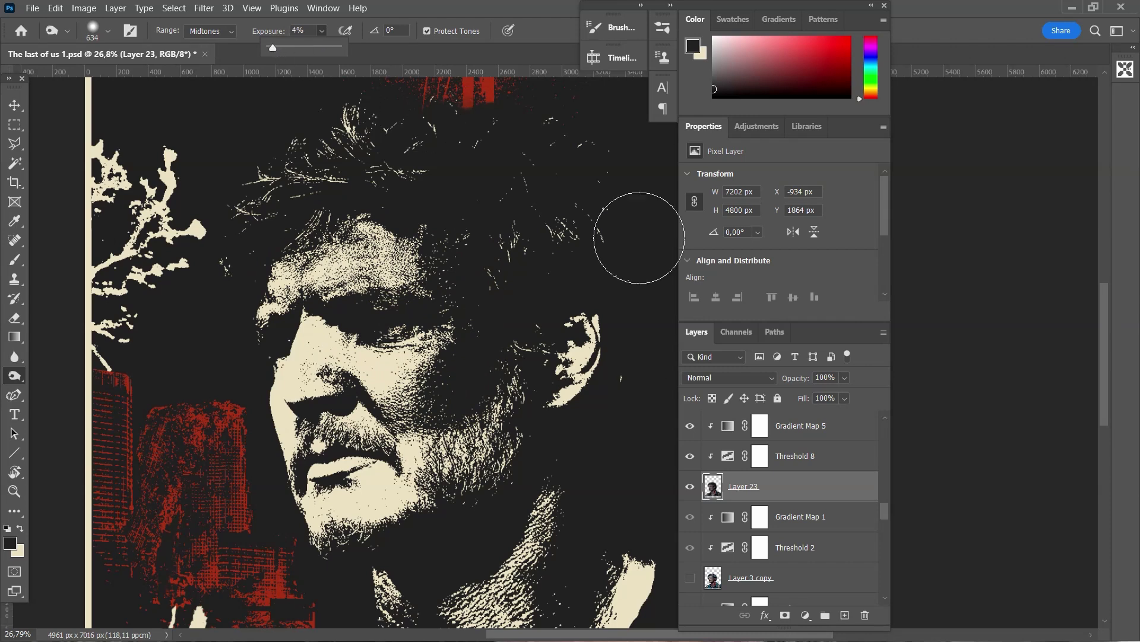
pyautogui.click(533, 238)
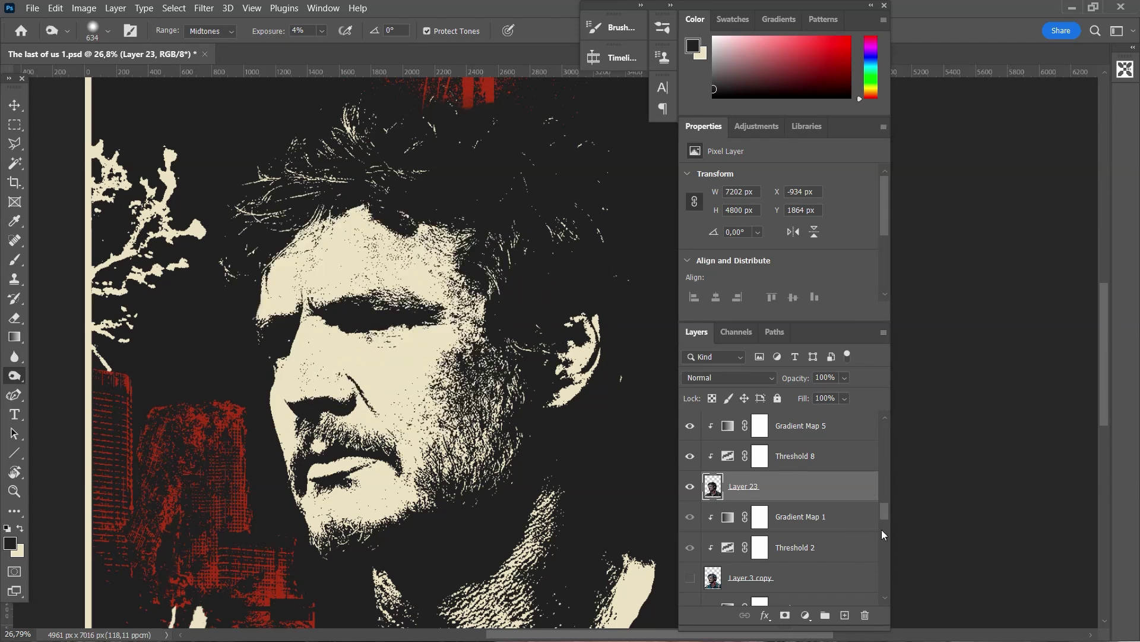
pyautogui.moveTo(529, 246); pyautogui.dragTo(499, 204)
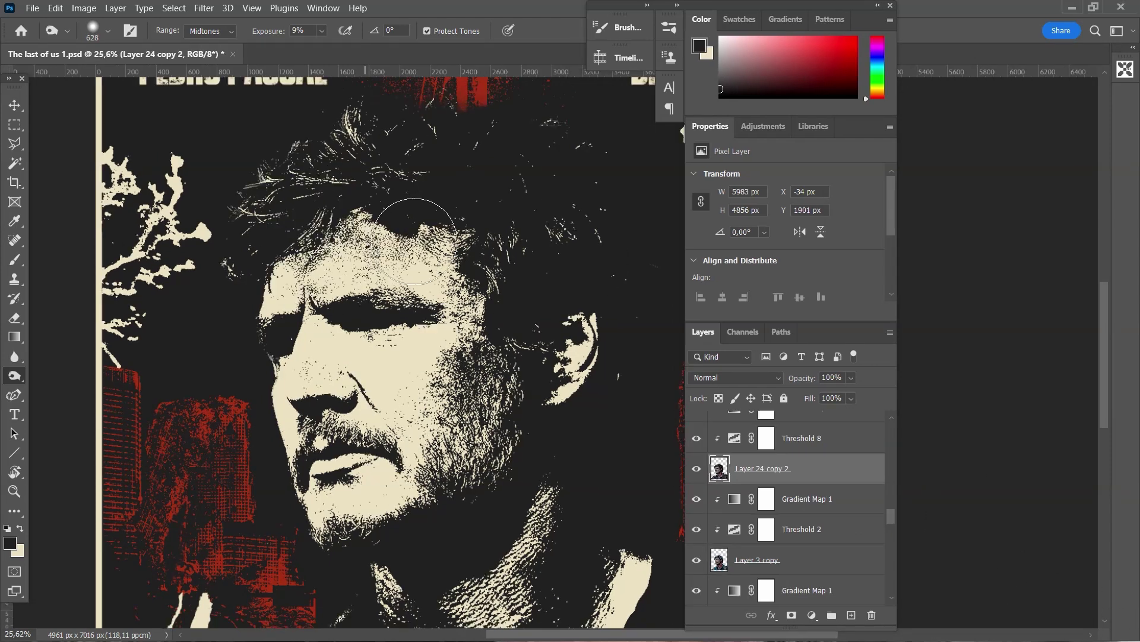
pyautogui.moveTo(440, 256)
pyautogui.mouseDown()
pyautogui.moveTo(445, 442)
pyautogui.moveTo(404, 550)
pyautogui.moveTo(358, 503)
pyautogui.moveTo(377, 474)
pyautogui.mouseUp()
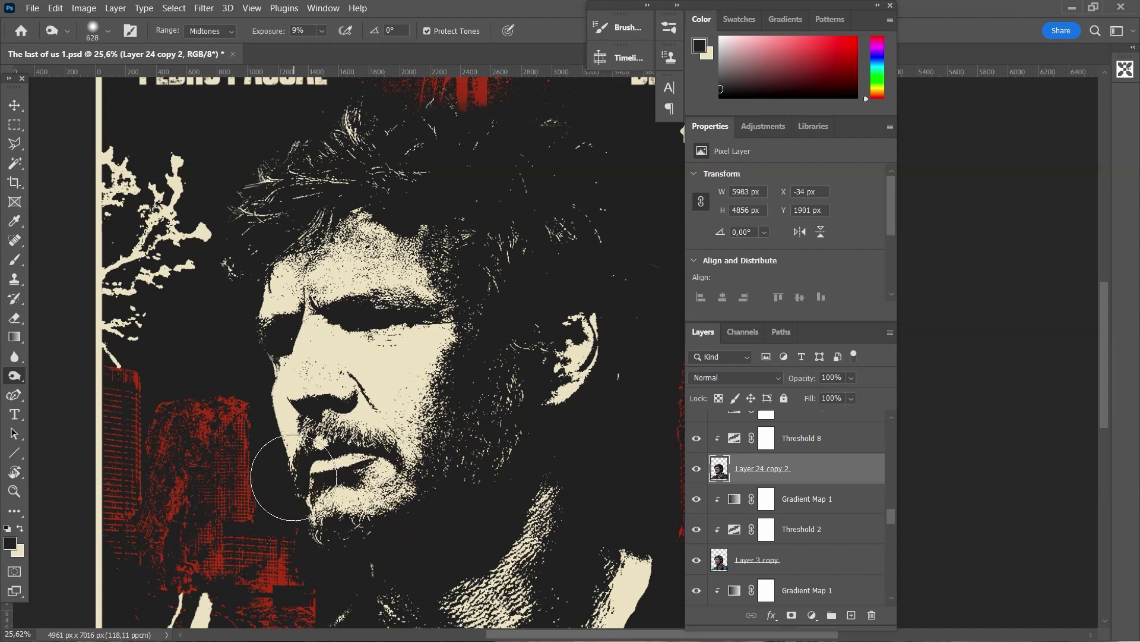
# Step: Burn darker texture around the eye, beside the nose, on the chin and brow
pyautogui.press('[')
pyautogui.press('[')
pyautogui.press('[')
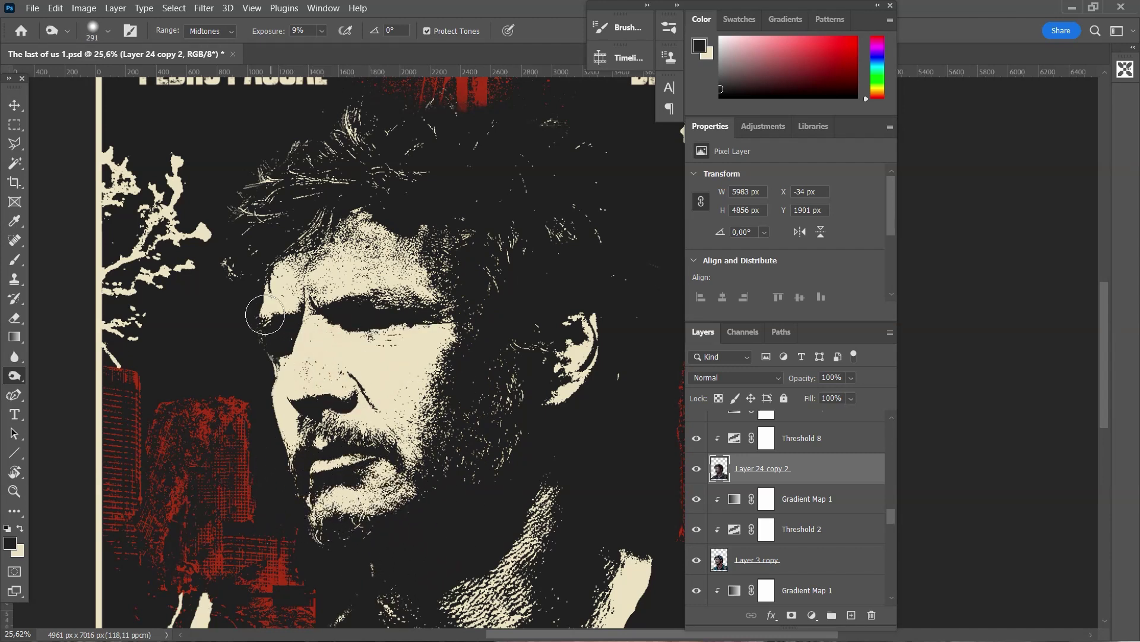
pyautogui.moveTo(380, 323)
pyautogui.mouseDown()
pyautogui.moveTo(401, 345)
pyautogui.moveTo(358, 362)
pyautogui.moveTo(383, 378)
pyautogui.moveTo(418, 313)
pyautogui.moveTo(406, 335)
pyautogui.mouseUp()
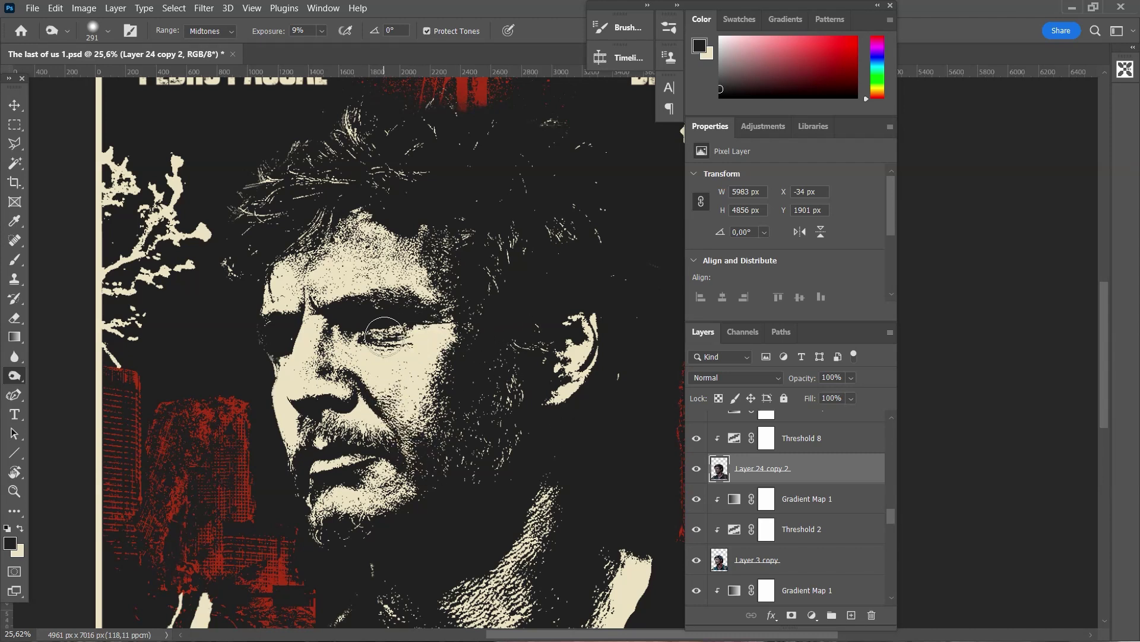
pyautogui.moveTo(288, 396)
pyautogui.mouseDown()
pyautogui.moveTo(301, 371)
pyautogui.moveTo(289, 419)
pyautogui.mouseUp()
pyautogui.moveTo(398, 493); pyautogui.dragTo(386, 505)
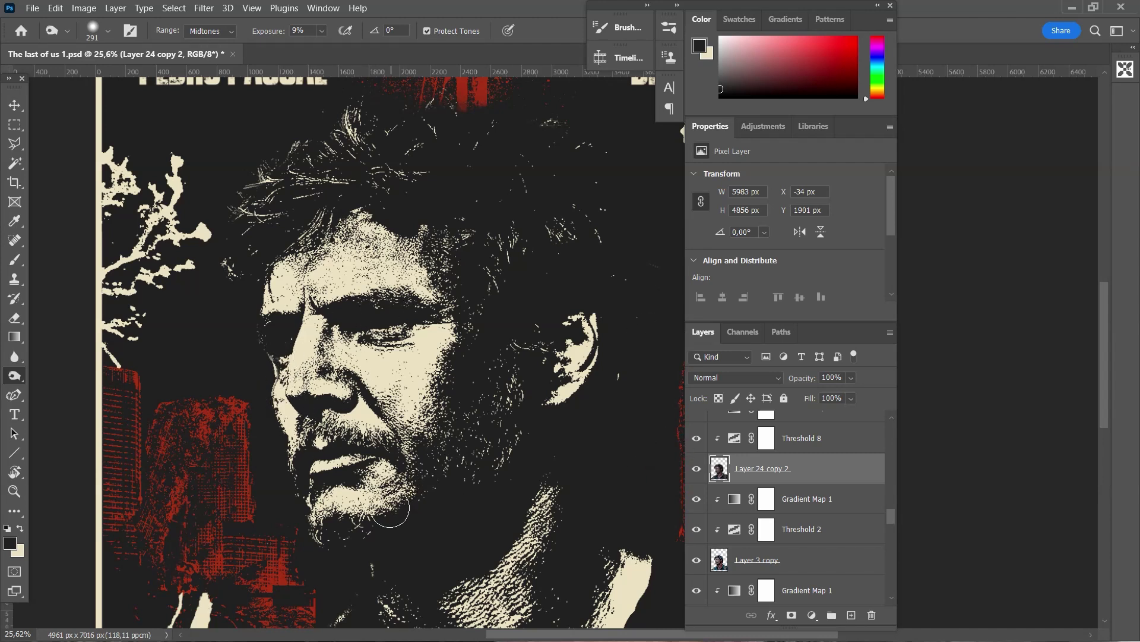
pyautogui.moveTo(279, 294); pyautogui.dragTo(328, 296)
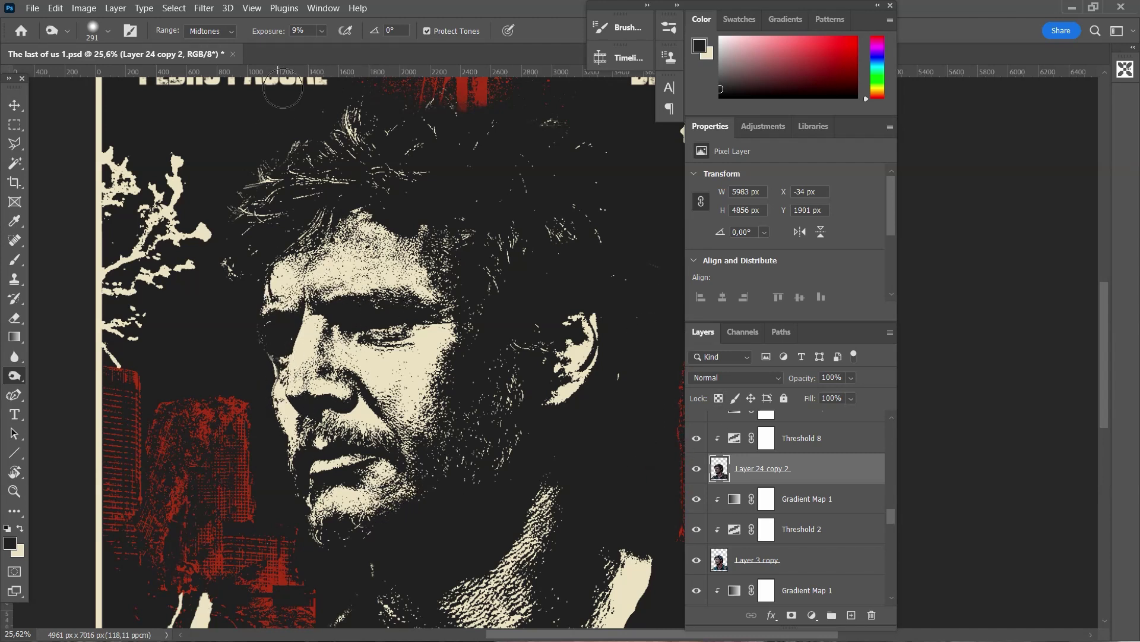
# Step: With a smaller brush, darken the brow, forehead, cheek, nose tip, moustache and ear patch
pyautogui.click(323, 33)
pyautogui.press('[')
pyautogui.press('[')
pyautogui.press('[')
pyautogui.moveTo(269, 303)
pyautogui.mouseDown()
pyautogui.moveTo(367, 284)
pyautogui.moveTo(279, 289)
pyautogui.moveTo(356, 262)
pyautogui.moveTo(370, 229)
pyautogui.mouseUp()
pyautogui.moveTo(394, 275)
pyautogui.mouseDown()
pyautogui.moveTo(416, 294)
pyautogui.moveTo(407, 283)
pyautogui.mouseUp()
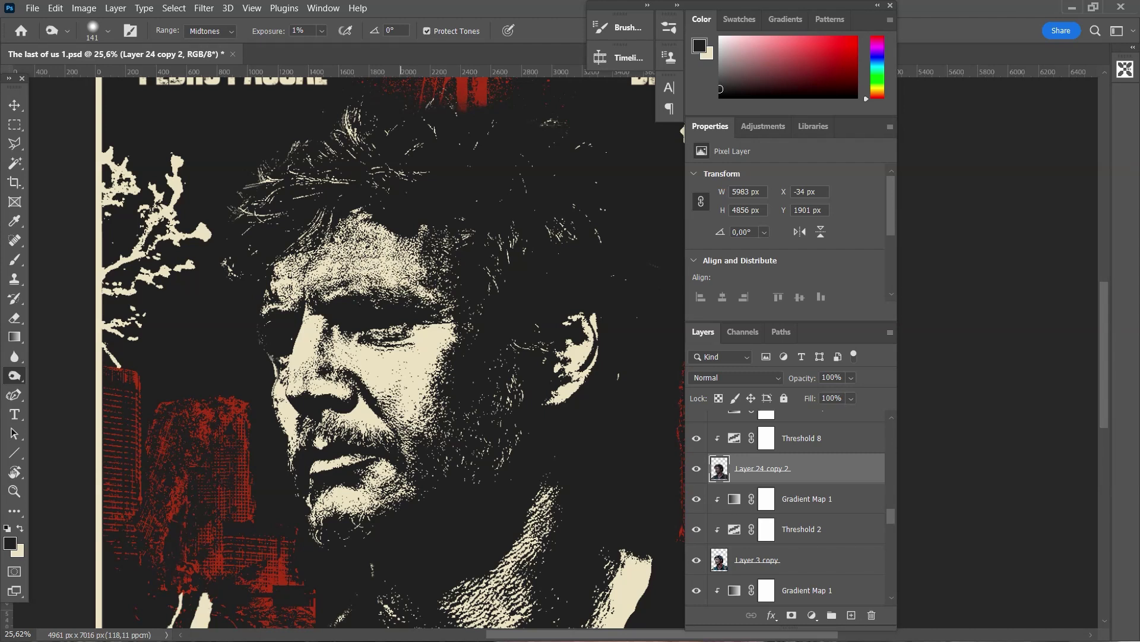
pyautogui.moveTo(423, 373)
pyautogui.mouseDown()
pyautogui.moveTo(410, 386)
pyautogui.moveTo(372, 371)
pyautogui.moveTo(433, 333)
pyautogui.mouseUp()
pyautogui.moveTo(286, 428)
pyautogui.mouseDown()
pyautogui.moveTo(300, 416)
pyautogui.moveTo(368, 419)
pyautogui.moveTo(351, 416)
pyautogui.mouseUp()
pyautogui.moveTo(579, 368); pyautogui.dragTo(582, 365)
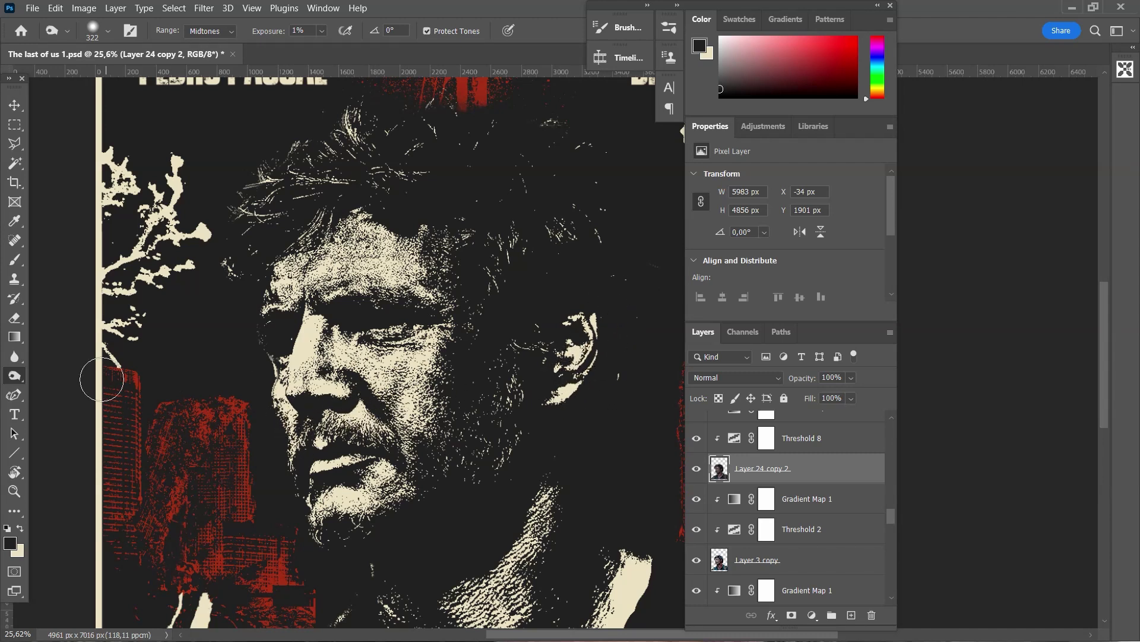
pyautogui.rightClick(18, 381)
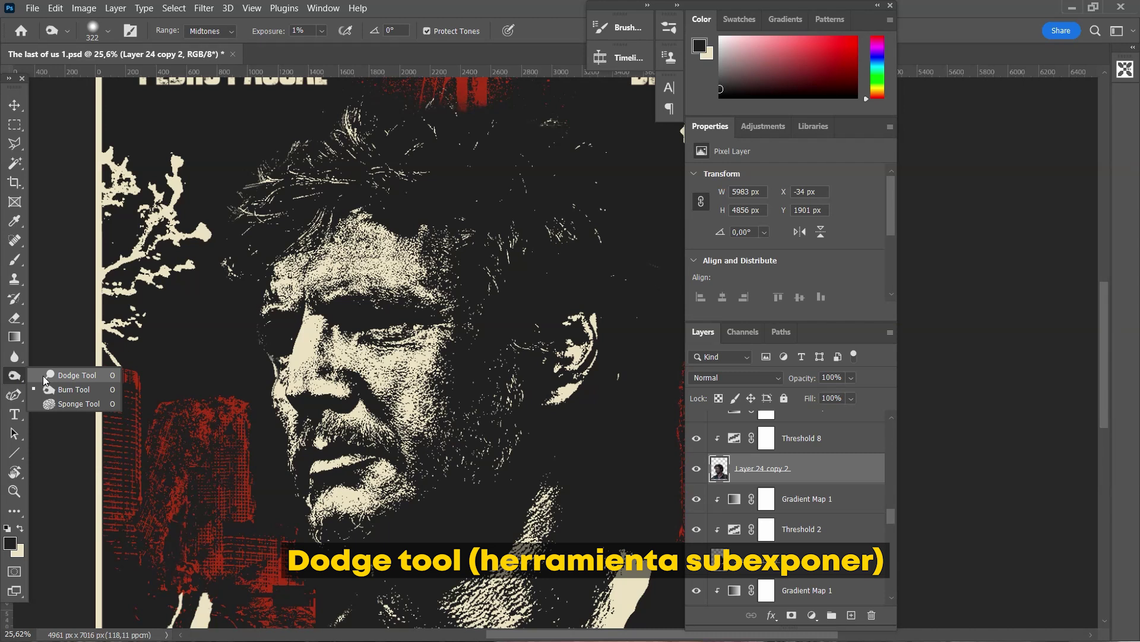
# Step: Dodge the hair strands across the top of the head
pyautogui.click(81, 375)
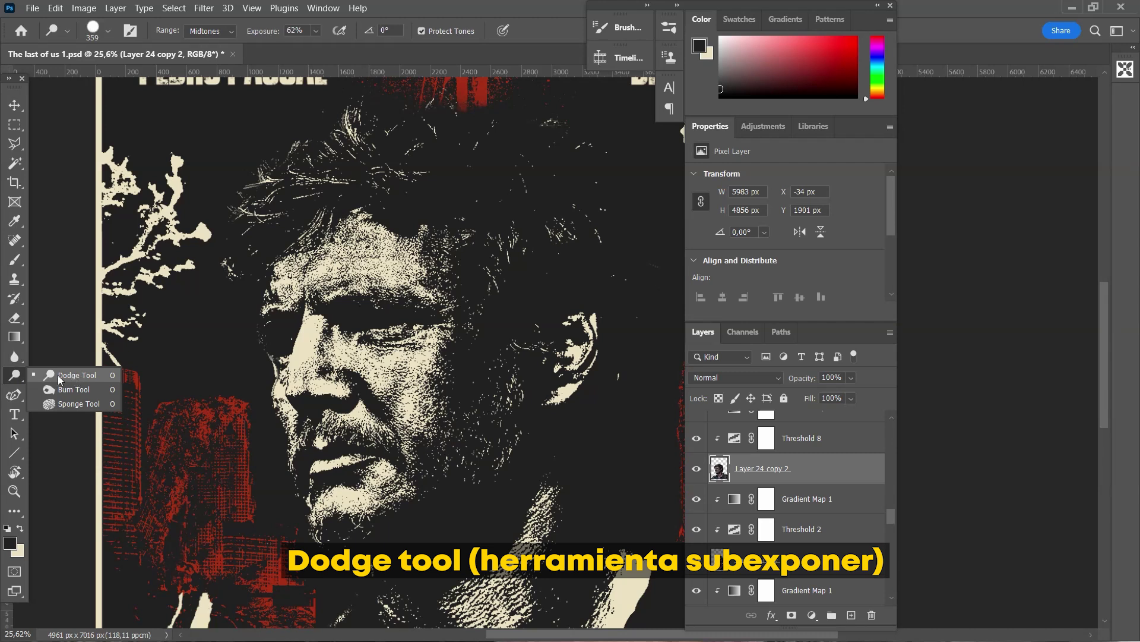
pyautogui.click(59, 375)
pyautogui.moveTo(384, 153)
pyautogui.mouseDown()
pyautogui.moveTo(392, 128)
pyautogui.moveTo(297, 179)
pyautogui.moveTo(225, 243)
pyautogui.moveTo(589, 171)
pyautogui.moveTo(641, 333)
pyautogui.moveTo(614, 258)
pyautogui.moveTo(567, 267)
pyautogui.moveTo(502, 176)
pyautogui.moveTo(567, 145)
pyautogui.mouseUp()
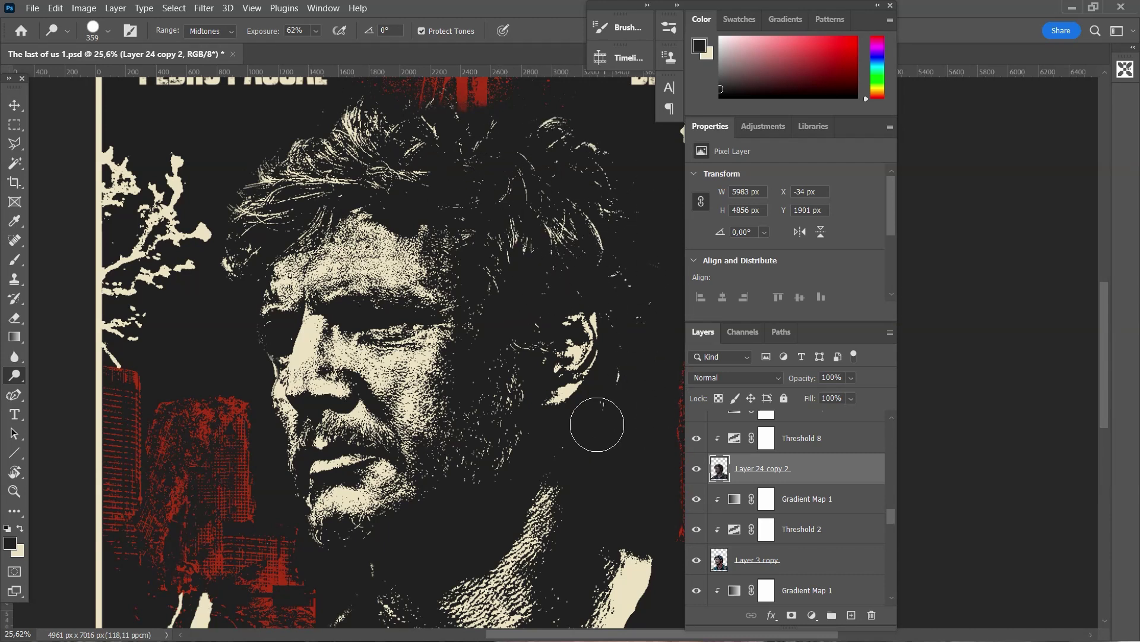
pyautogui.moveTo(649, 255)
pyautogui.mouseDown()
pyautogui.moveTo(496, 127)
pyautogui.moveTo(496, 145)
pyautogui.moveTo(351, 95)
pyautogui.mouseUp()
pyautogui.moveTo(350, 95)
pyautogui.mouseDown()
pyautogui.moveTo(520, 121)
pyautogui.moveTo(657, 382)
pyautogui.moveTo(644, 394)
pyautogui.moveTo(660, 242)
pyautogui.mouseUp()
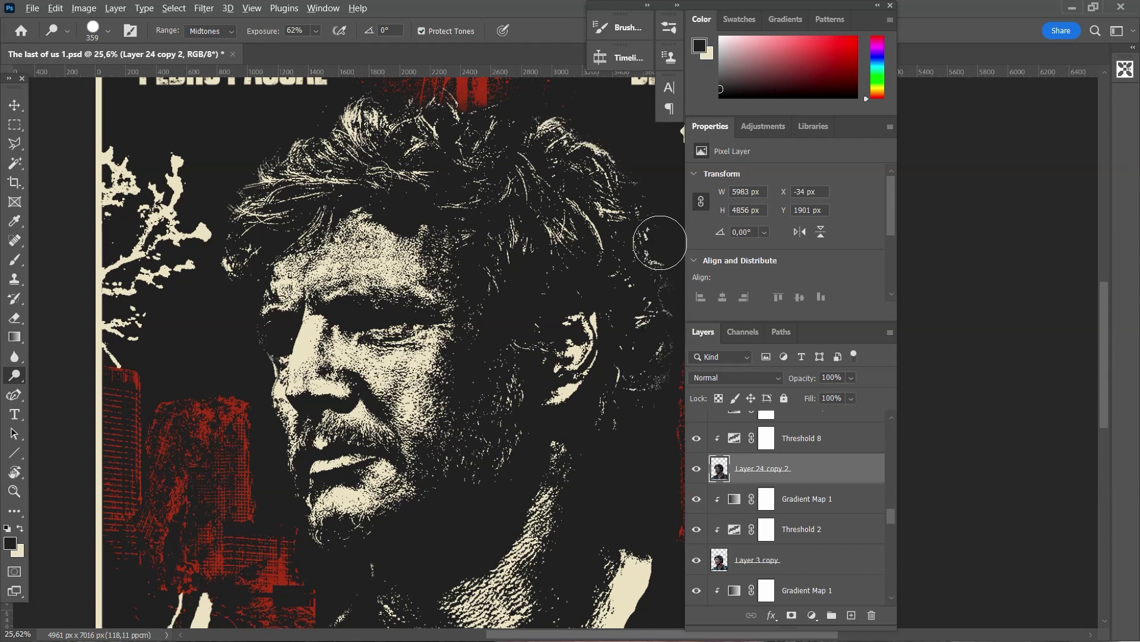
# Step: At 1% dodge exposure, lighten the cheek, nose and beard toward the ear
pyautogui.moveTo(404, 479); pyautogui.dragTo(392, 479)
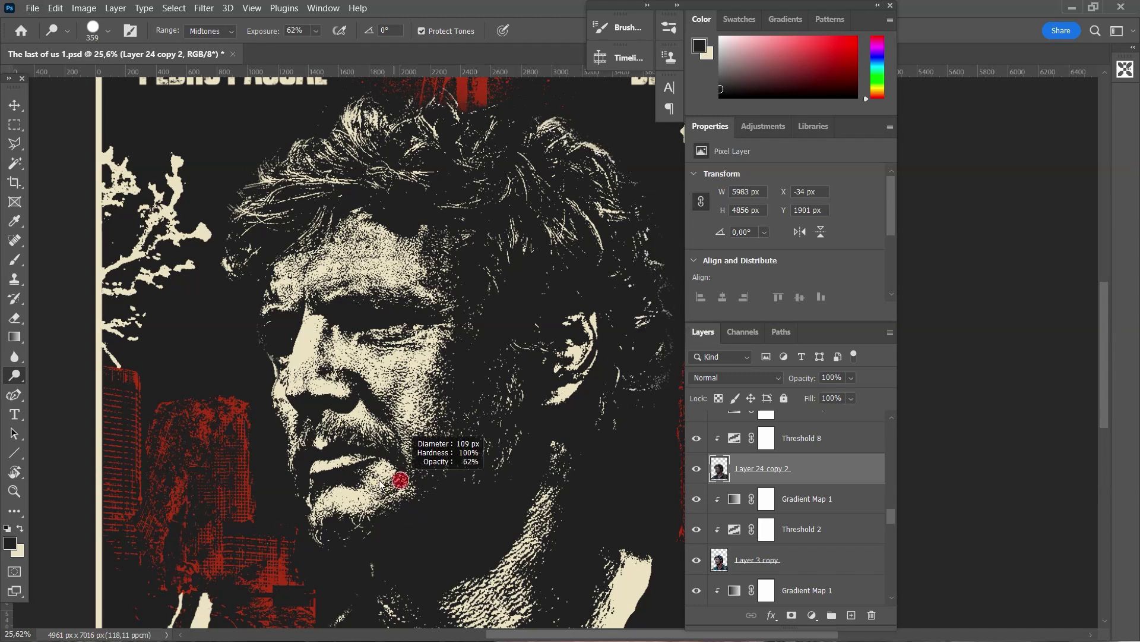
pyautogui.click(316, 31)
pyautogui.moveTo(323, 50); pyautogui.dragTo(273, 50)
pyautogui.moveTo(378, 404)
pyautogui.mouseDown()
pyautogui.moveTo(356, 378)
pyautogui.moveTo(386, 473)
pyautogui.moveTo(357, 492)
pyautogui.moveTo(357, 527)
pyautogui.moveTo(400, 537)
pyautogui.moveTo(454, 491)
pyautogui.moveTo(441, 469)
pyautogui.mouseUp()
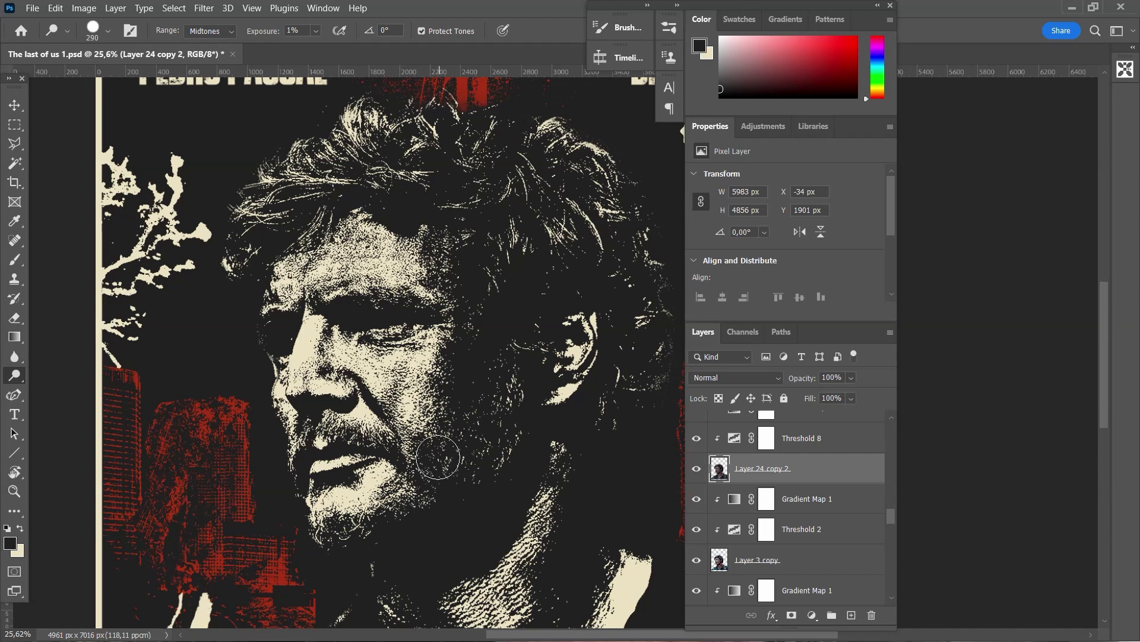
pyautogui.scroll(2, 440, 469)
pyautogui.scroll(-5, 433, 458)
pyautogui.press(']')
pyautogui.moveTo(437, 371)
pyautogui.mouseDown()
pyautogui.moveTo(433, 356)
pyautogui.moveTo(473, 297)
pyautogui.moveTo(456, 323)
pyautogui.moveTo(465, 305)
pyautogui.moveTo(521, 254)
pyautogui.moveTo(540, 263)
pyautogui.moveTo(487, 300)
pyautogui.moveTo(457, 285)
pyautogui.moveTo(469, 255)
pyautogui.moveTo(455, 269)
pyautogui.moveTo(383, 189)
pyautogui.moveTo(377, 204)
pyautogui.moveTo(393, 220)
pyautogui.moveTo(378, 205)
pyautogui.moveTo(312, 199)
pyautogui.moveTo(489, 196)
pyautogui.moveTo(490, 268)
pyautogui.mouseUp()
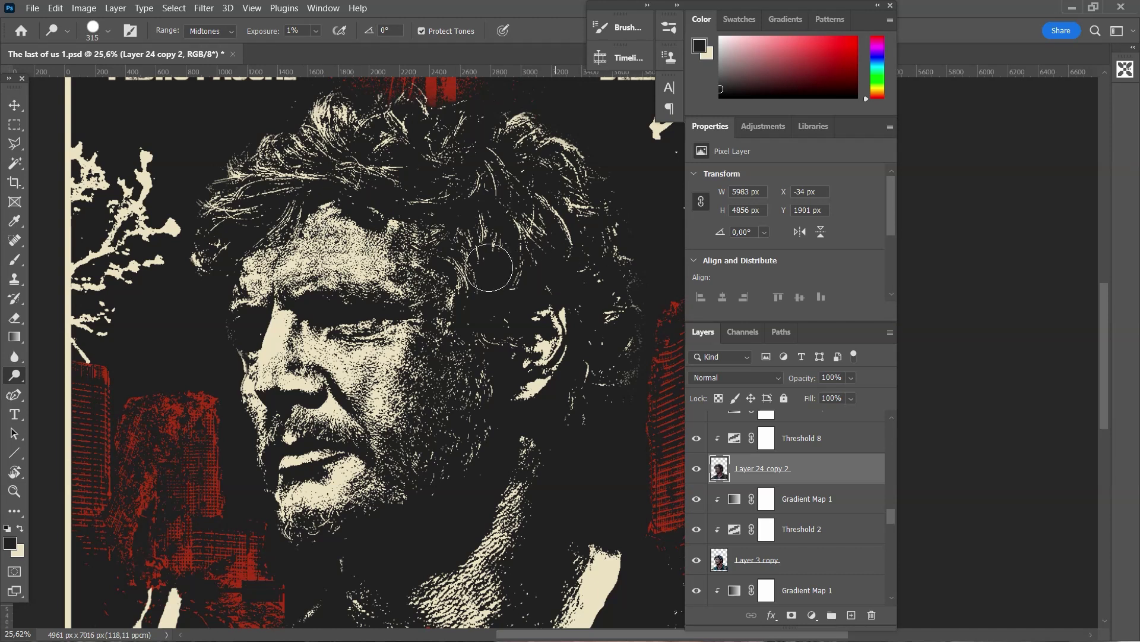
# Step: With a 101 px brush, lighten the skin around the eye and the nose
pyautogui.keyDown('alt'); pyautogui.rightClick(243, 287); pyautogui.keyUp('alt')
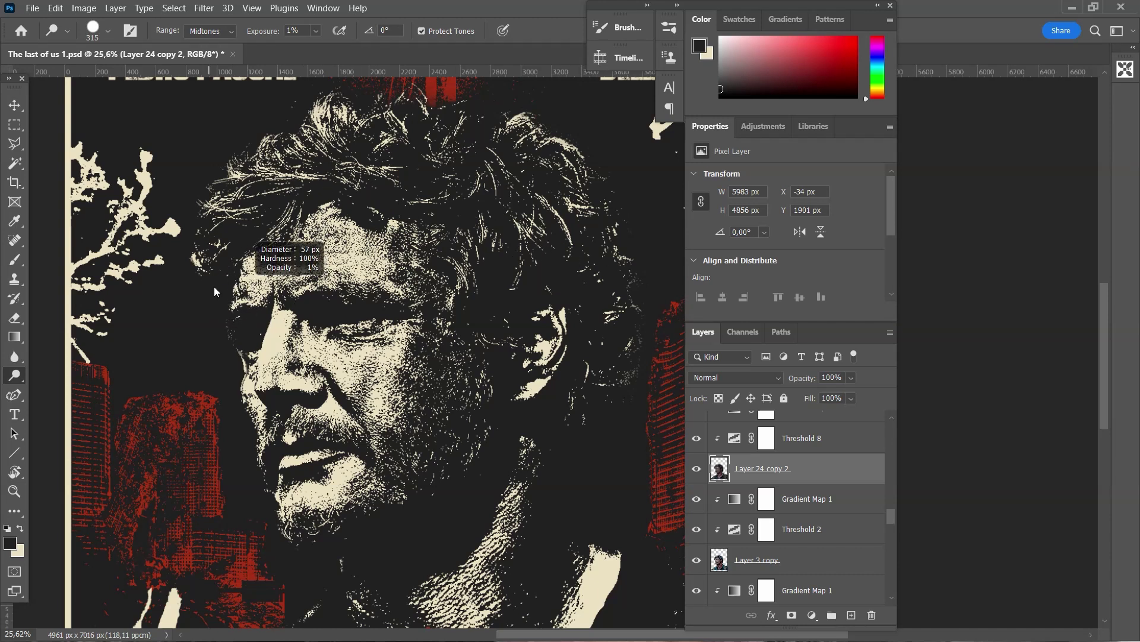
pyautogui.moveTo(243, 279)
pyautogui.mouseDown()
pyautogui.moveTo(227, 306)
pyautogui.moveTo(262, 337)
pyautogui.mouseUp()
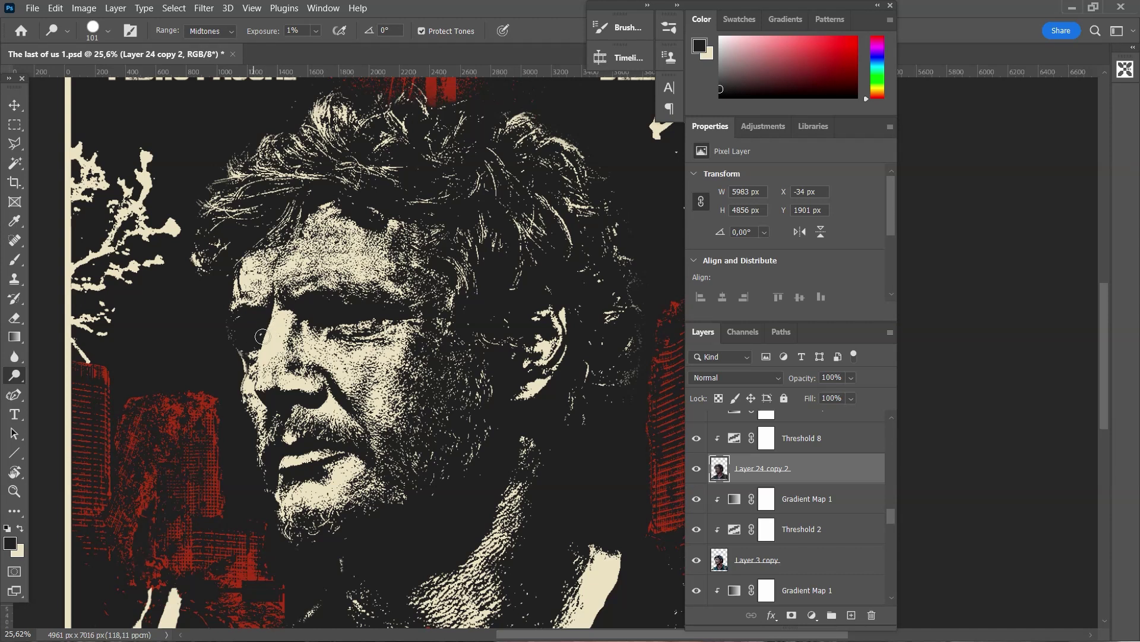
pyautogui.moveTo(309, 317); pyautogui.dragTo(363, 321)
pyautogui.moveTo(361, 315); pyautogui.dragTo(340, 316)
pyautogui.moveTo(304, 327); pyautogui.dragTo(307, 360)
pyautogui.scroll(-2, 306, 361)
# Step: Toggle Layer 24 copy 2's visibility to compare the face before and after
pyautogui.press('v')
pyautogui.click(697, 468)
pyautogui.click(703, 471)
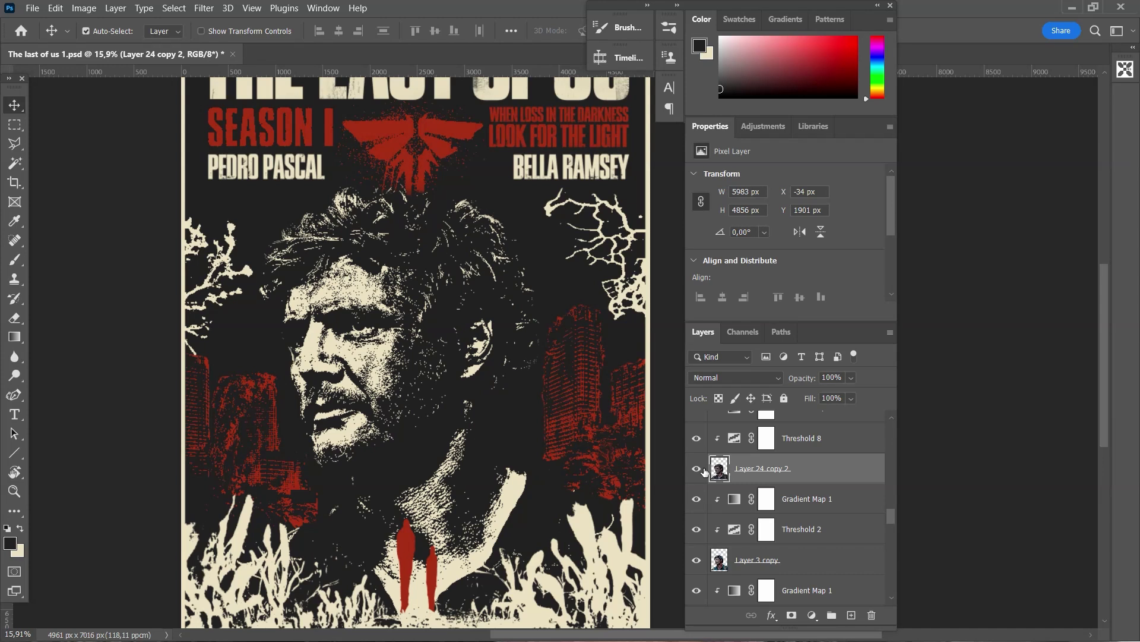
pyautogui.click(704, 471)
# Step: Dodge the forehead with a 171 px brush and review Threshold 8 at level 88
pyautogui.click(14, 374)
pyautogui.keyDown('alt'); pyautogui.rightClick(355, 380); pyautogui.keyUp('alt')
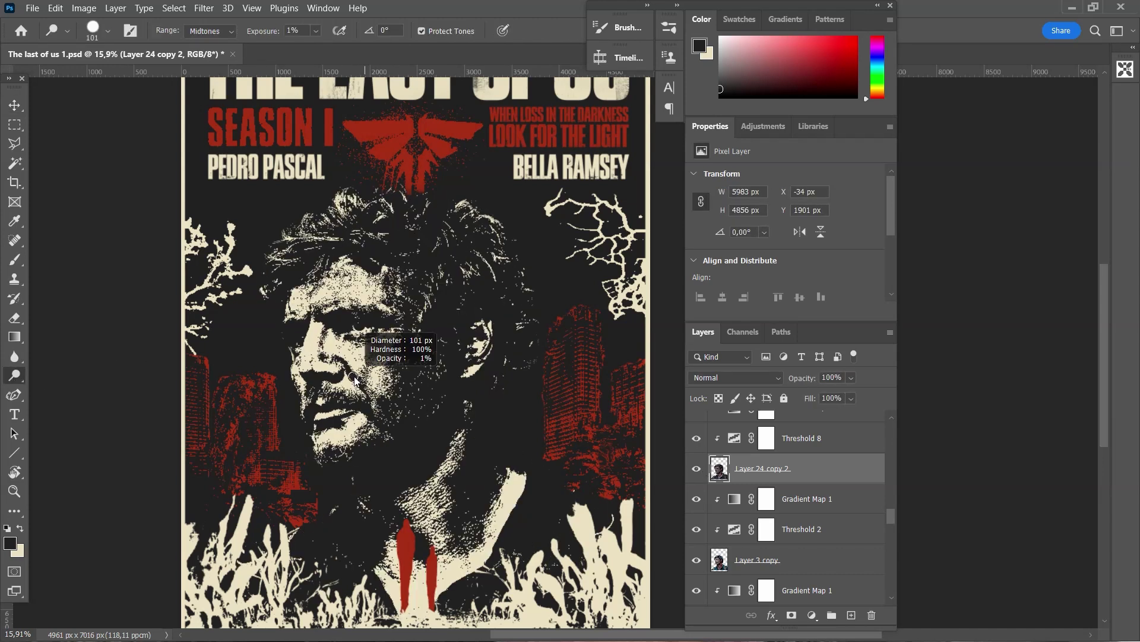
pyautogui.moveTo(354, 381); pyautogui.dragTo(369, 381)
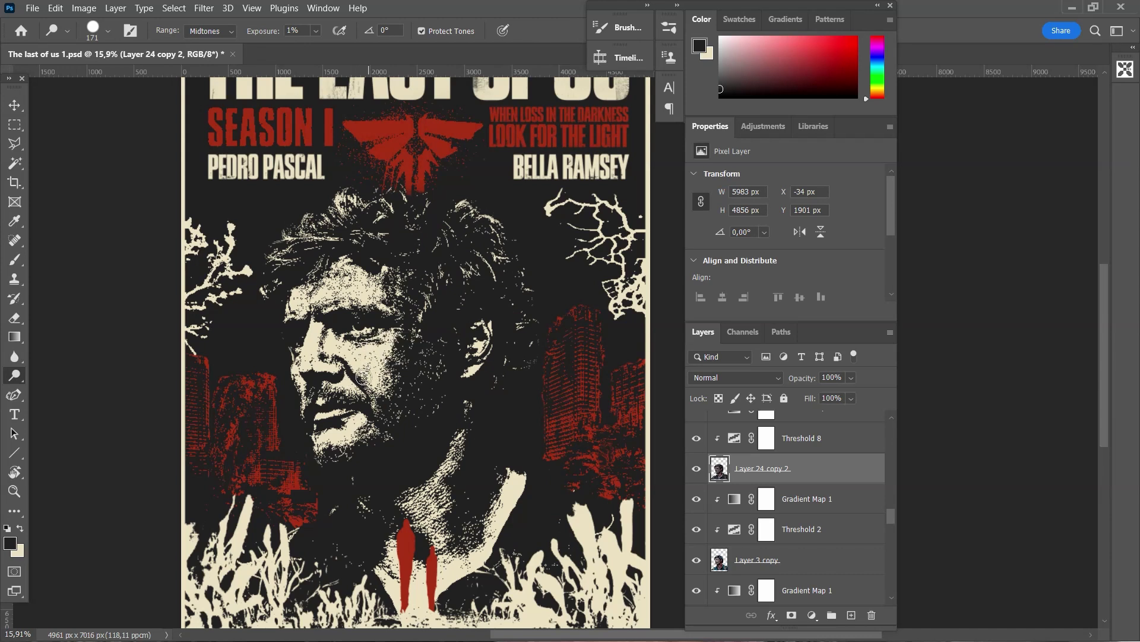
pyautogui.moveTo(353, 274); pyautogui.dragTo(350, 300)
pyautogui.click(697, 470)
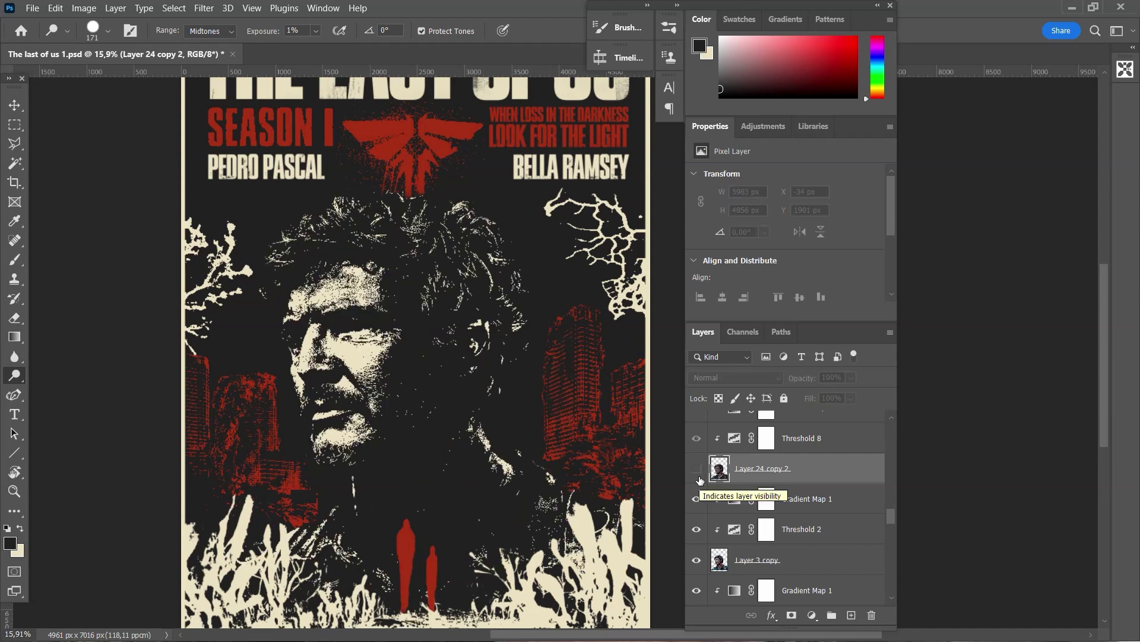
pyautogui.click(698, 472)
pyautogui.click(807, 440)
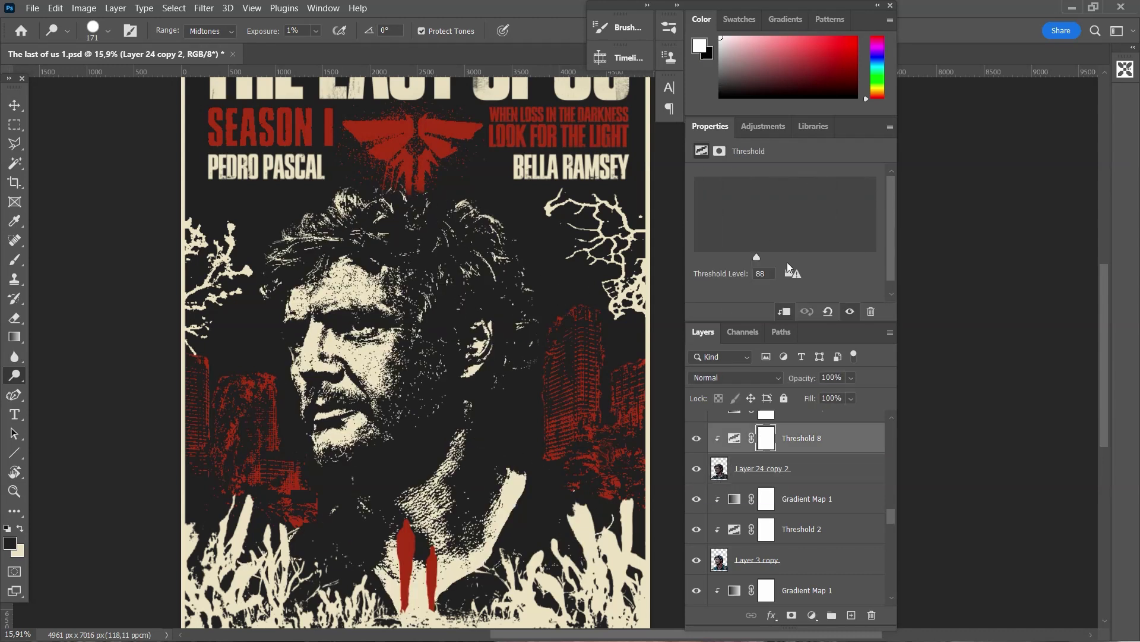
pyautogui.moveTo(758, 261)
pyautogui.mouseDown()
pyautogui.moveTo(744, 261)
pyautogui.moveTo(757, 259)
pyautogui.mouseUp()
# Step: Scroll the Layers panel down to the hidden cream and texture layers
pyautogui.press('v')
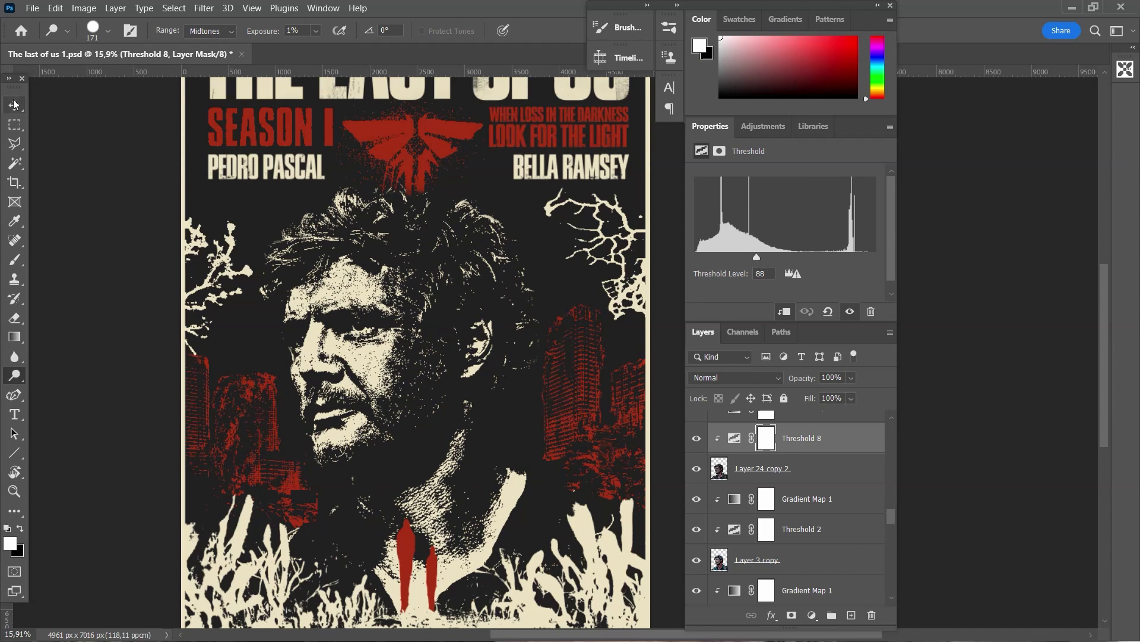
pyautogui.scroll(-1, 361, 378)
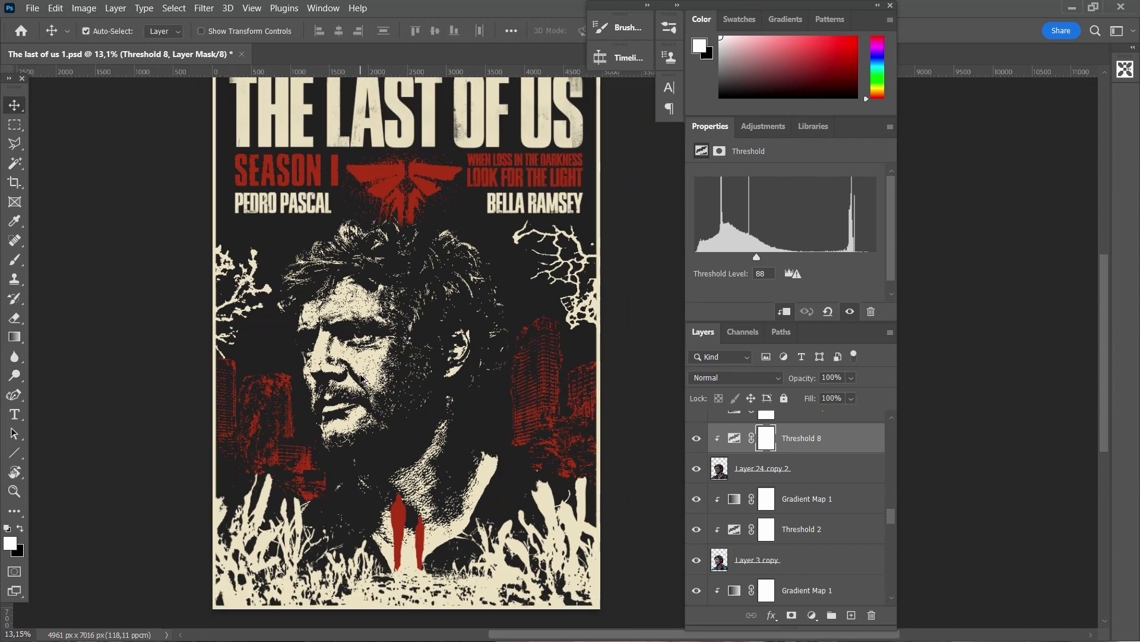
pyautogui.scroll(-1, 361, 377)
pyautogui.scroll(2, 851, 462)
pyautogui.scroll(-5, 851, 463)
pyautogui.scroll(1, 851, 463)
pyautogui.moveTo(892, 471); pyautogui.dragTo(887, 421)
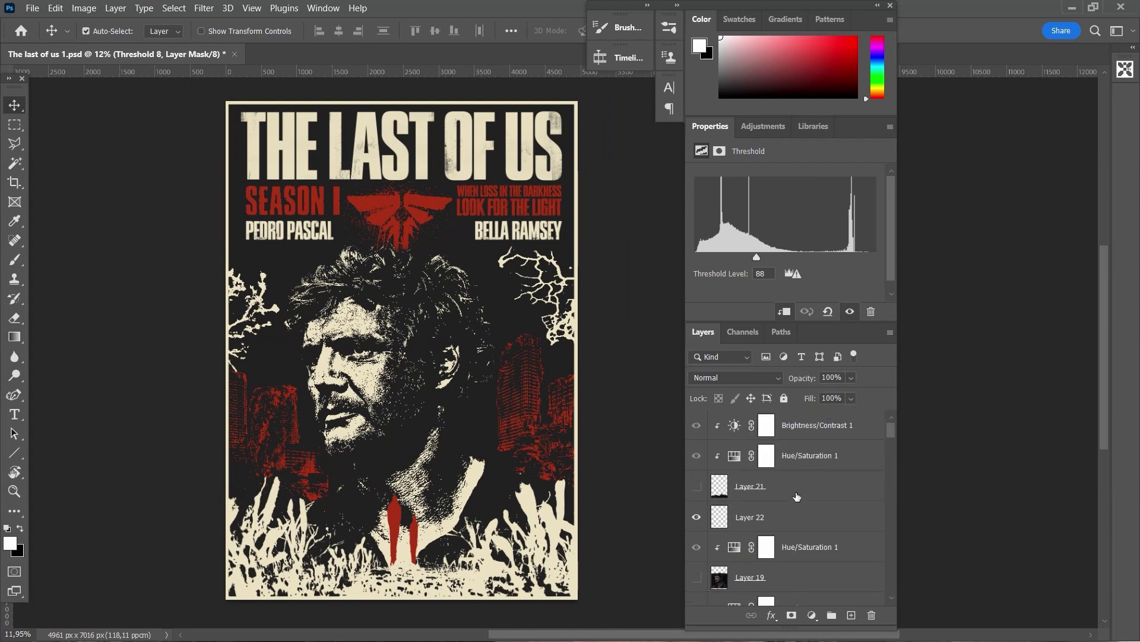
pyautogui.scroll(-1, 797, 496)
pyautogui.scroll(-3, 796, 496)
pyautogui.scroll(-1, 773, 505)
pyautogui.scroll(-2, 742, 511)
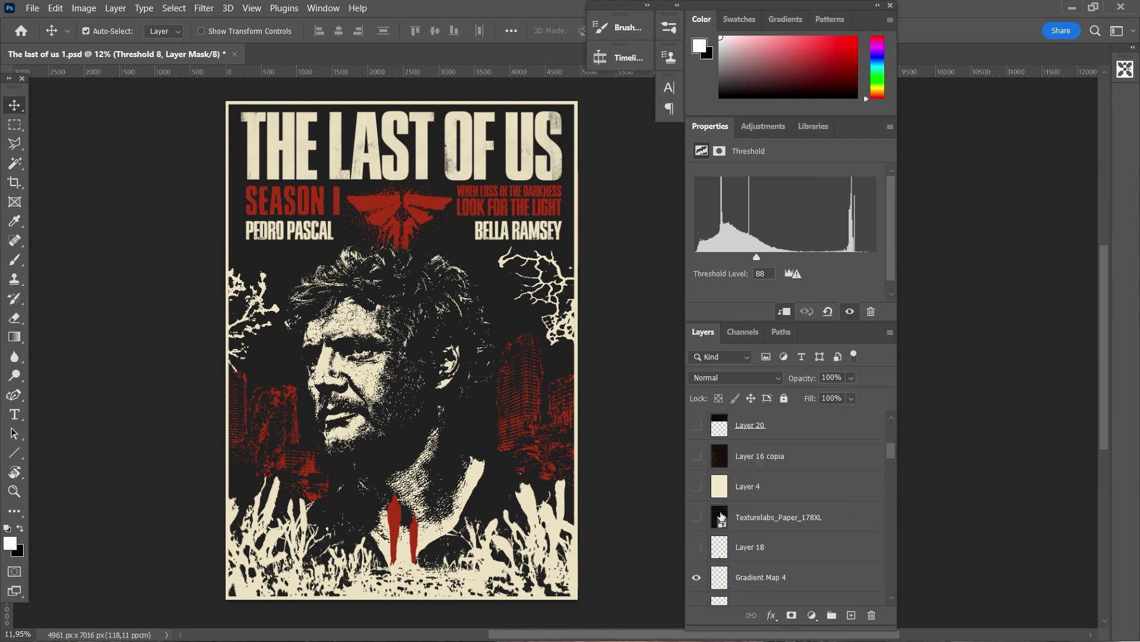
# Step: Show the cream Layer 4 at 17% opacity and turn on Layer 16 copia
pyautogui.click(698, 487)
pyautogui.click(751, 488)
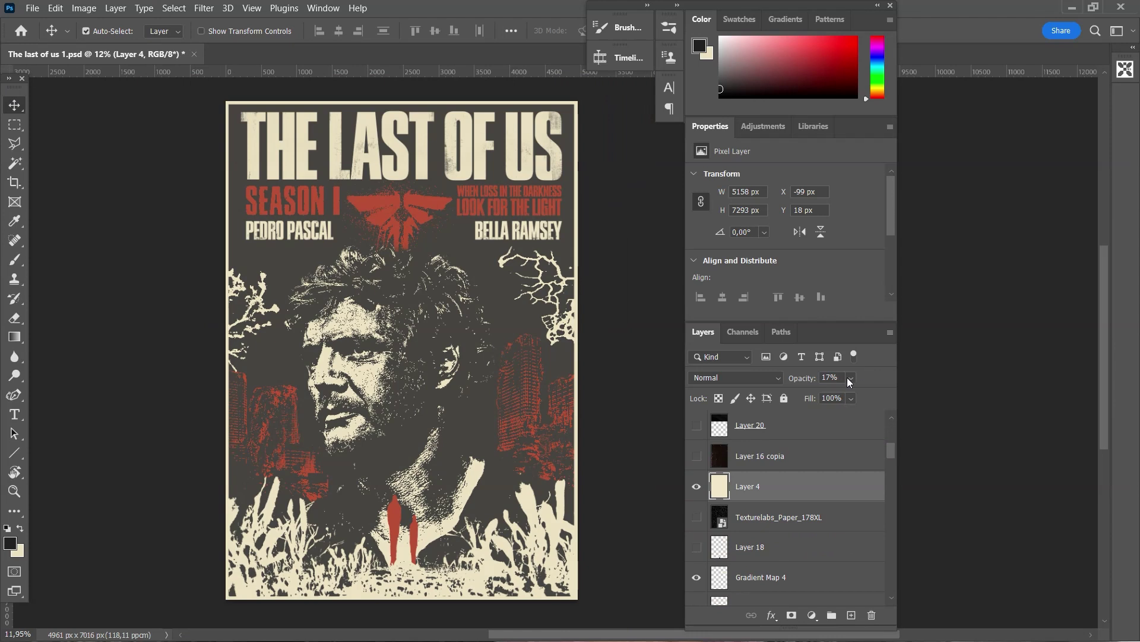
pyautogui.moveTo(882, 390); pyautogui.dragTo(893, 390)
pyautogui.hotkey('ctrl', 'z')
pyautogui.click(697, 456)
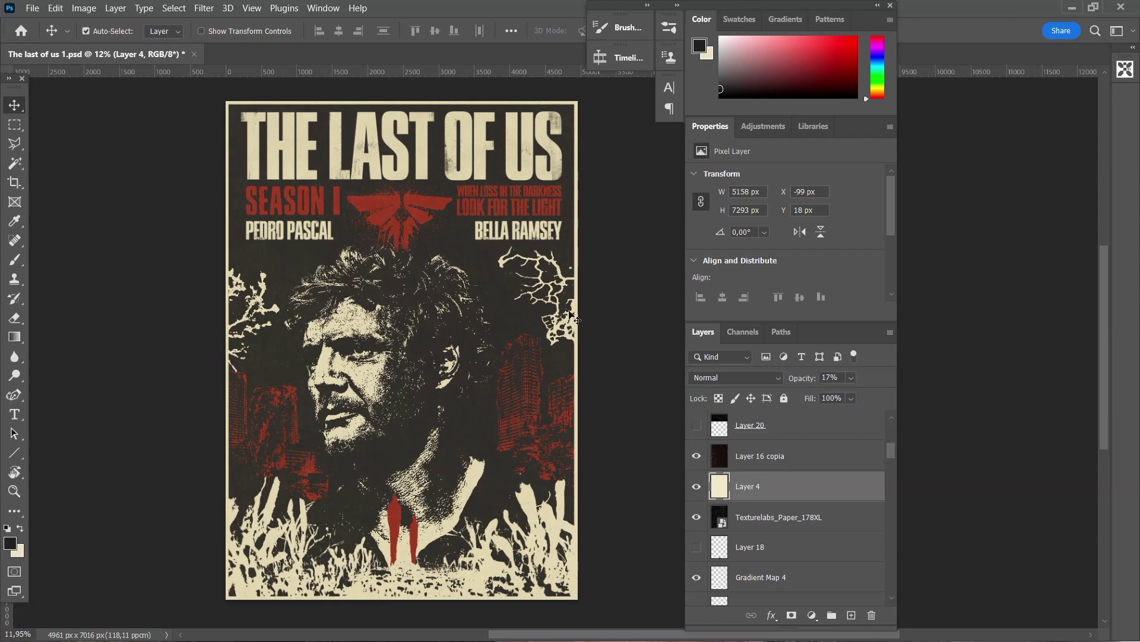
pyautogui.scroll(2, 491, 246)
pyautogui.scroll(2, 491, 242)
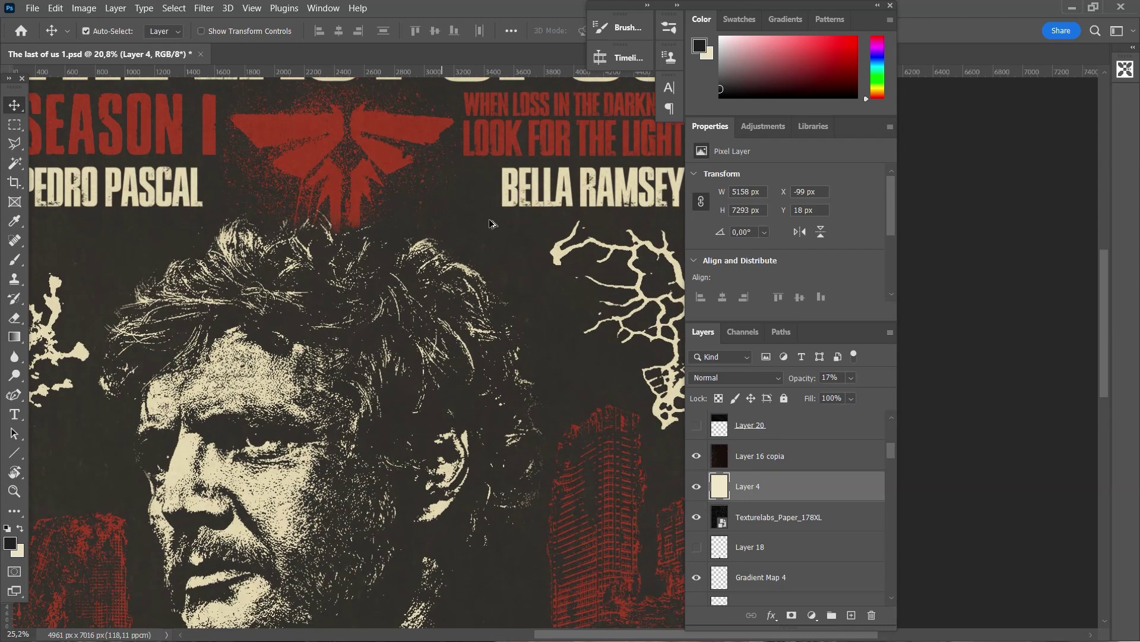
pyautogui.scroll(2, 490, 240)
pyautogui.scroll(1, 490, 240)
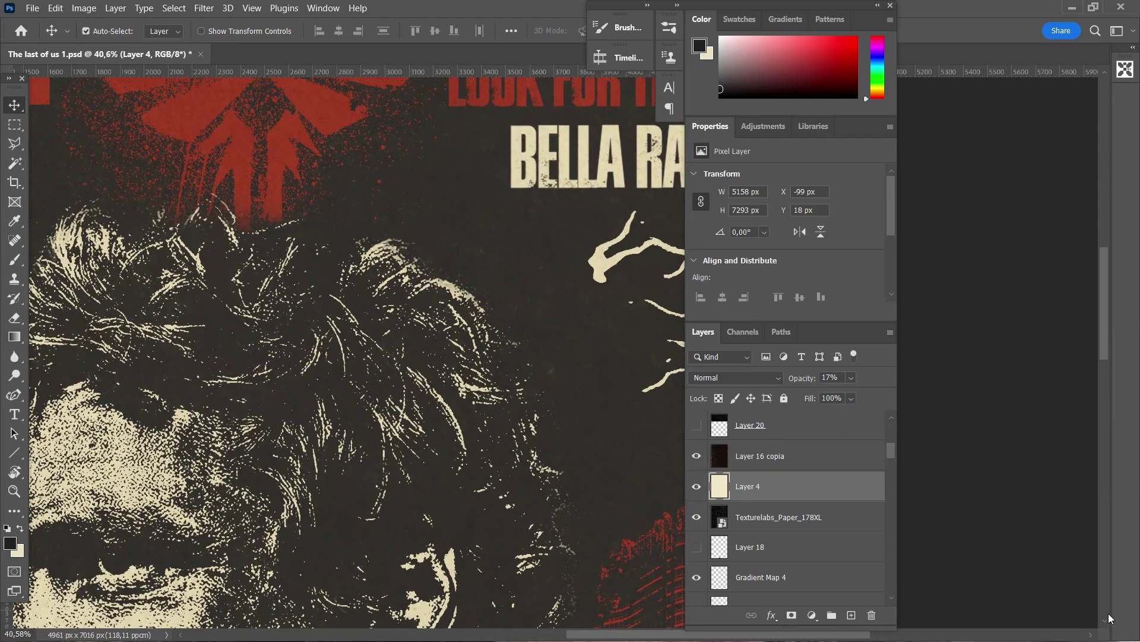
pyautogui.scroll(-3, 515, 259)
pyautogui.scroll(-3, 397, 309)
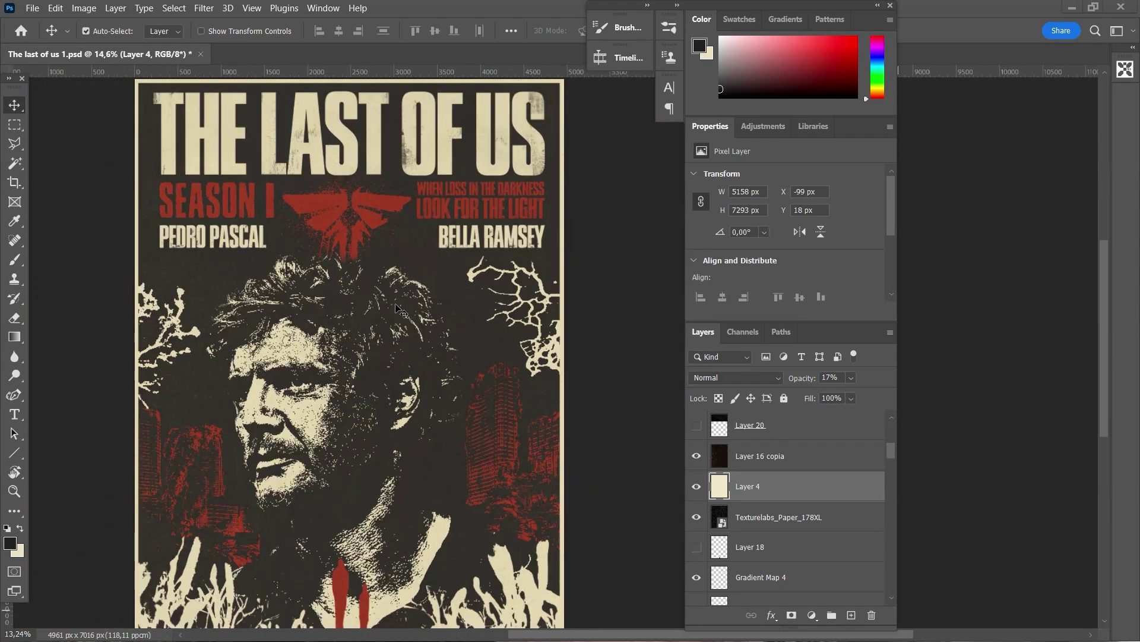
pyautogui.scroll(-1, 397, 308)
pyautogui.scroll(-1, 396, 308)
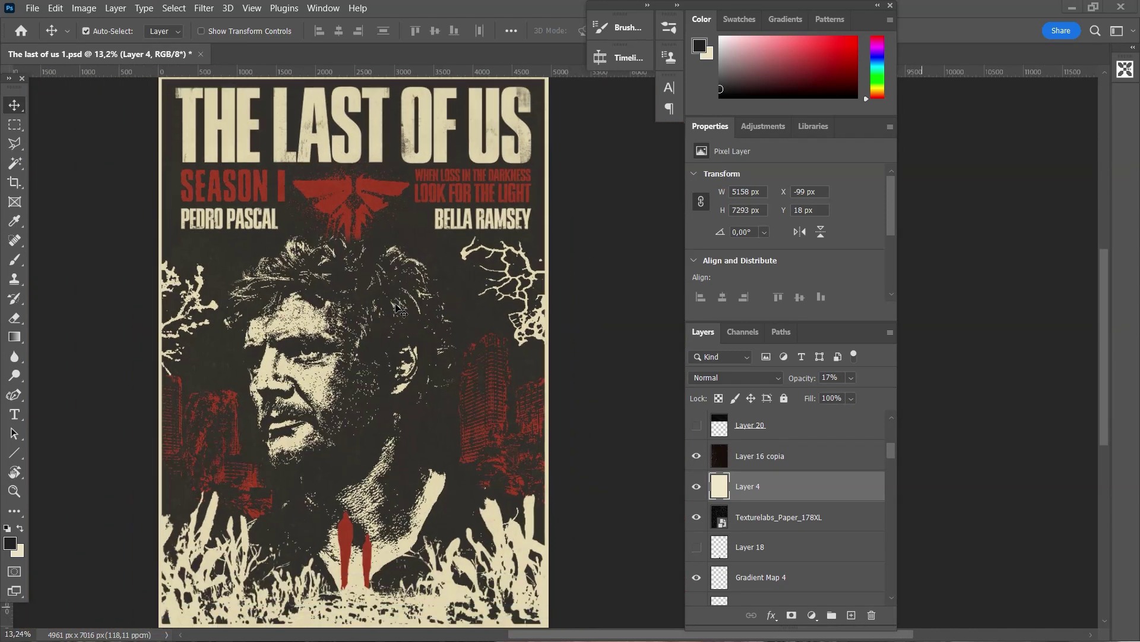
pyautogui.scroll(-1, 397, 308)
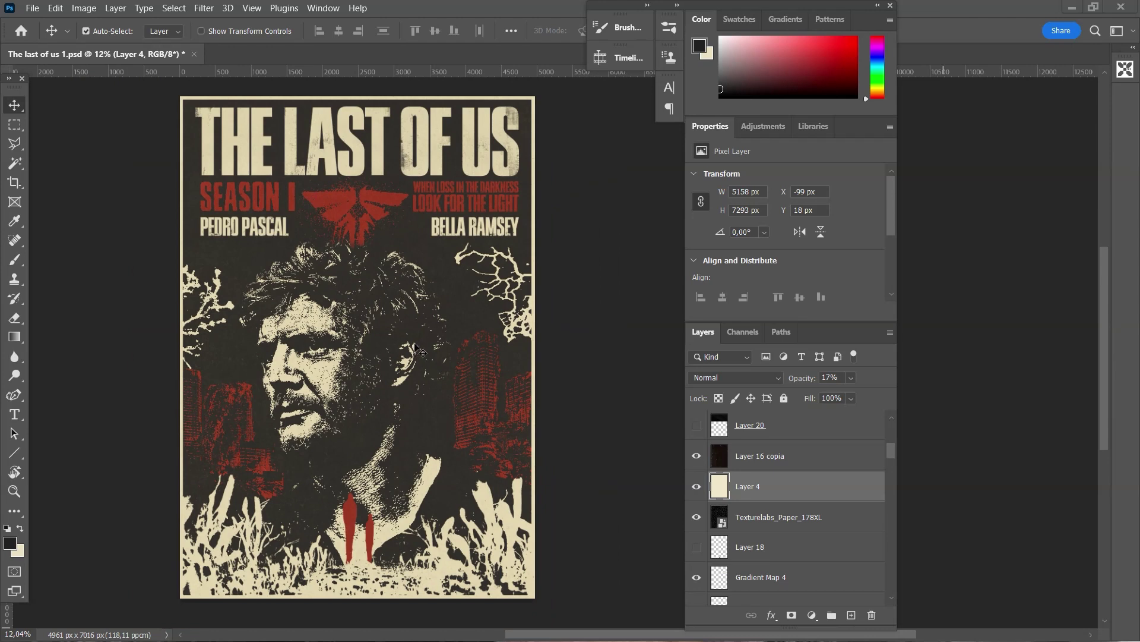
pyautogui.hscroll(-1, 451, 342)
pyautogui.hscroll(-1, 487, 336)
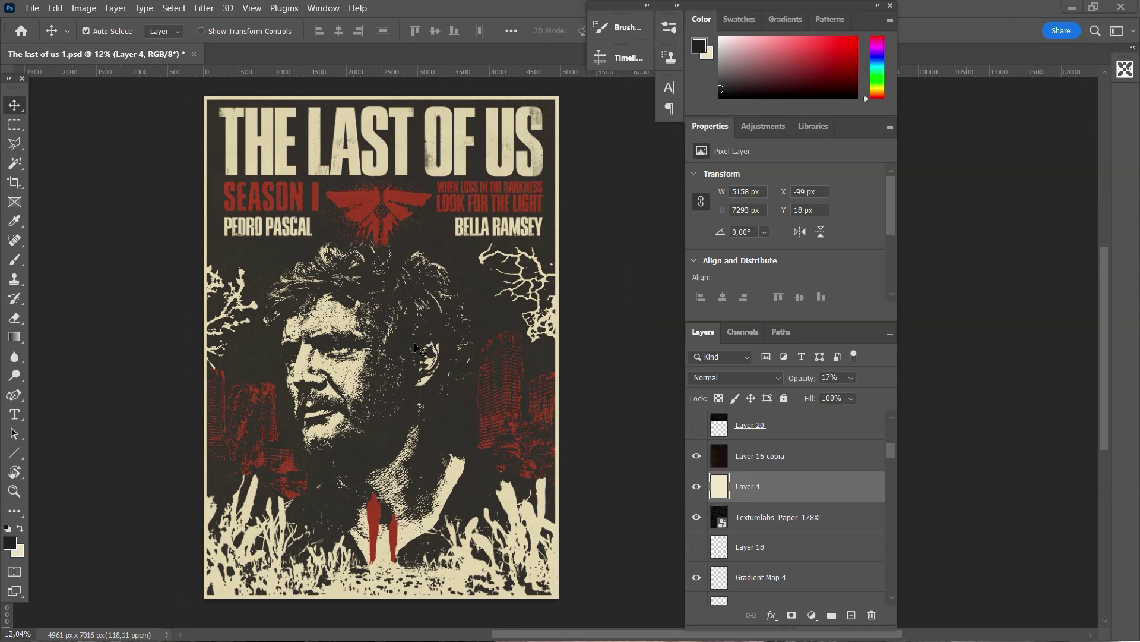
pyautogui.hscroll(-1, 523, 330)
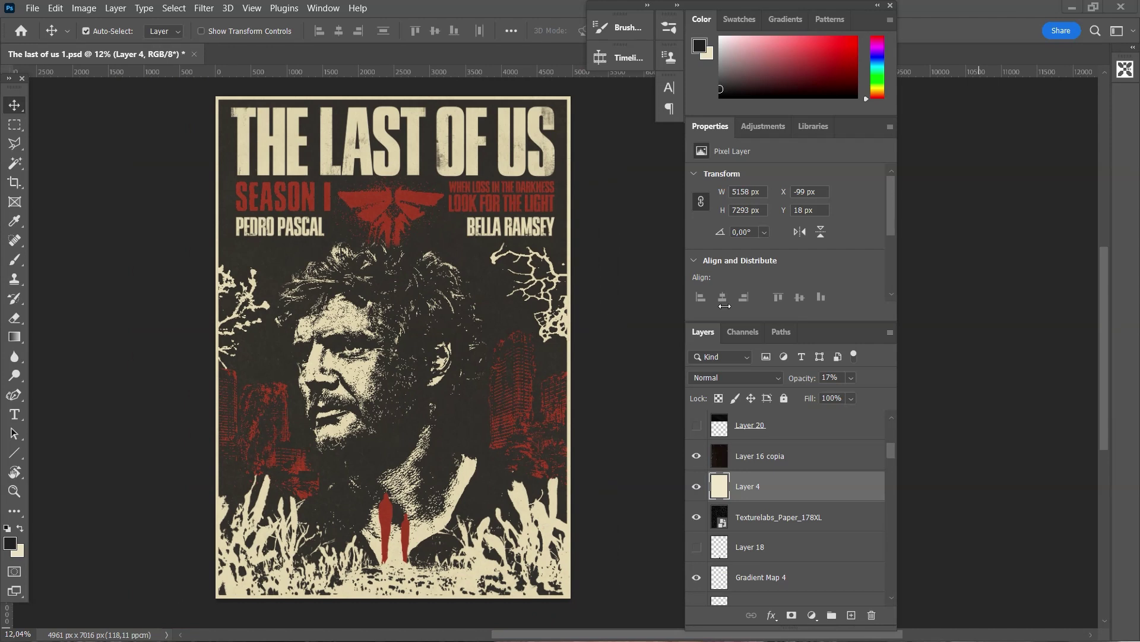